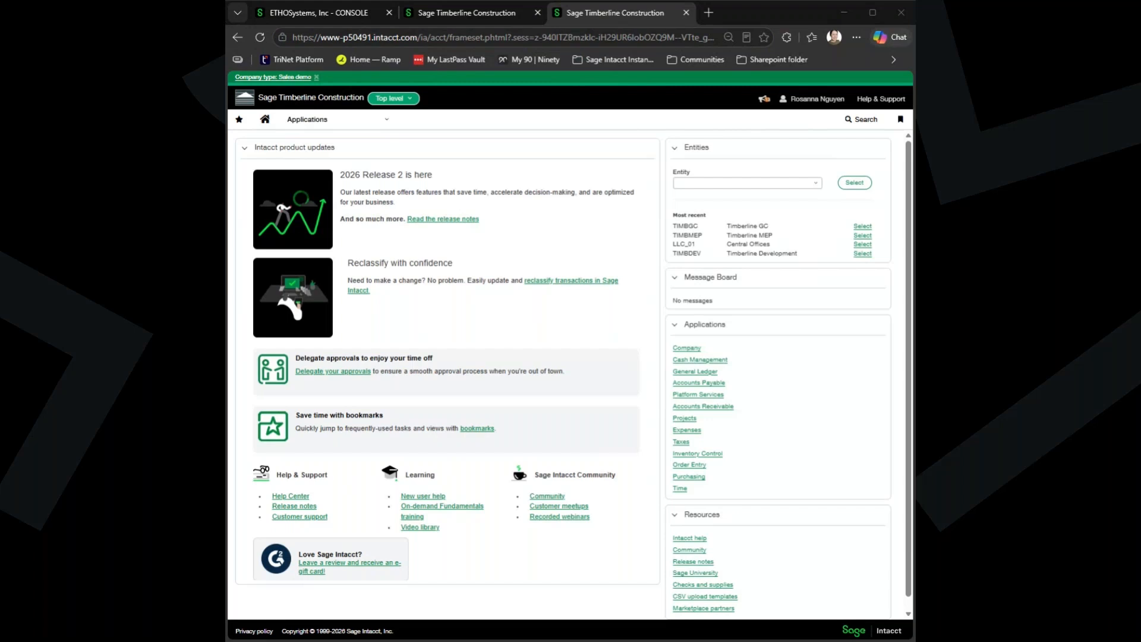
Open the Balance Sheet - Condensed report for editing from the Reports center and show its filter settings.
click(487, 17)
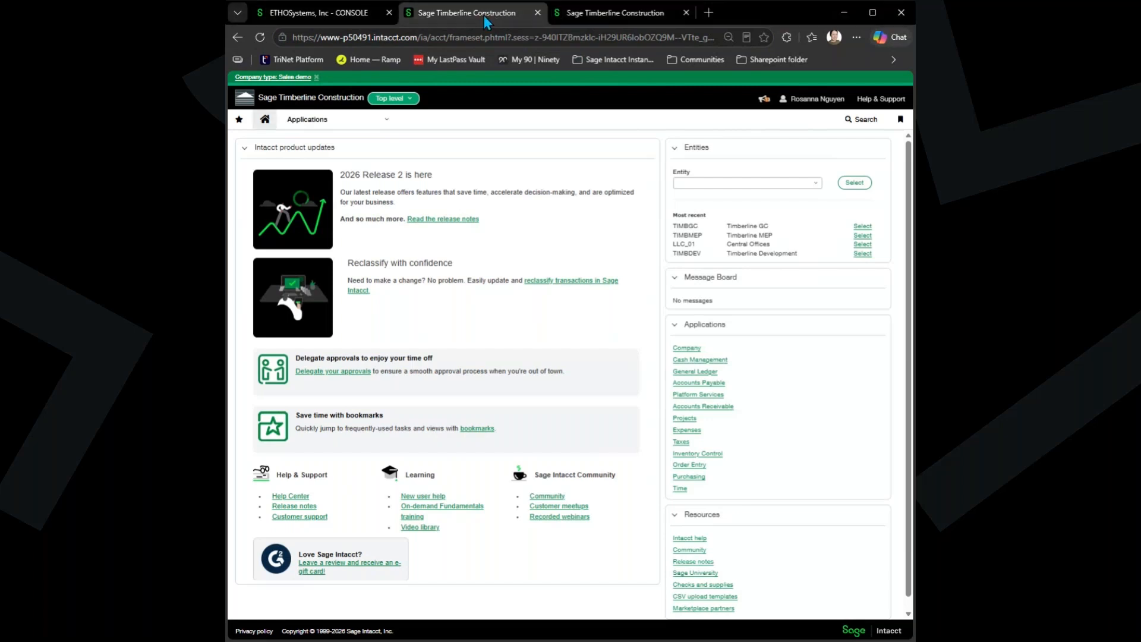
click(334, 122)
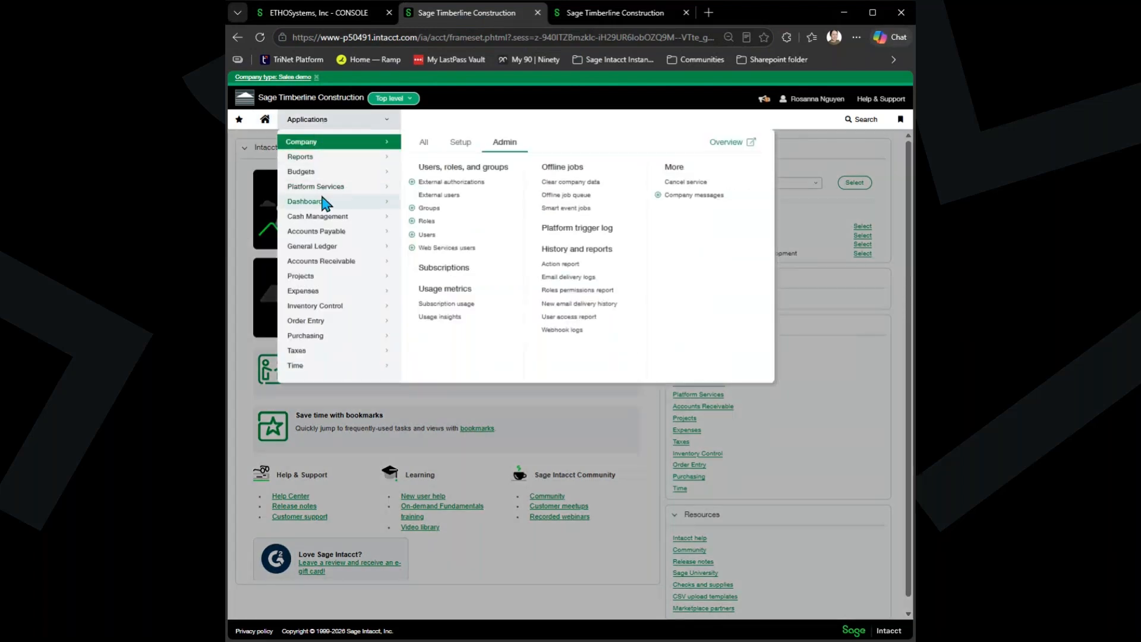
click(302, 158)
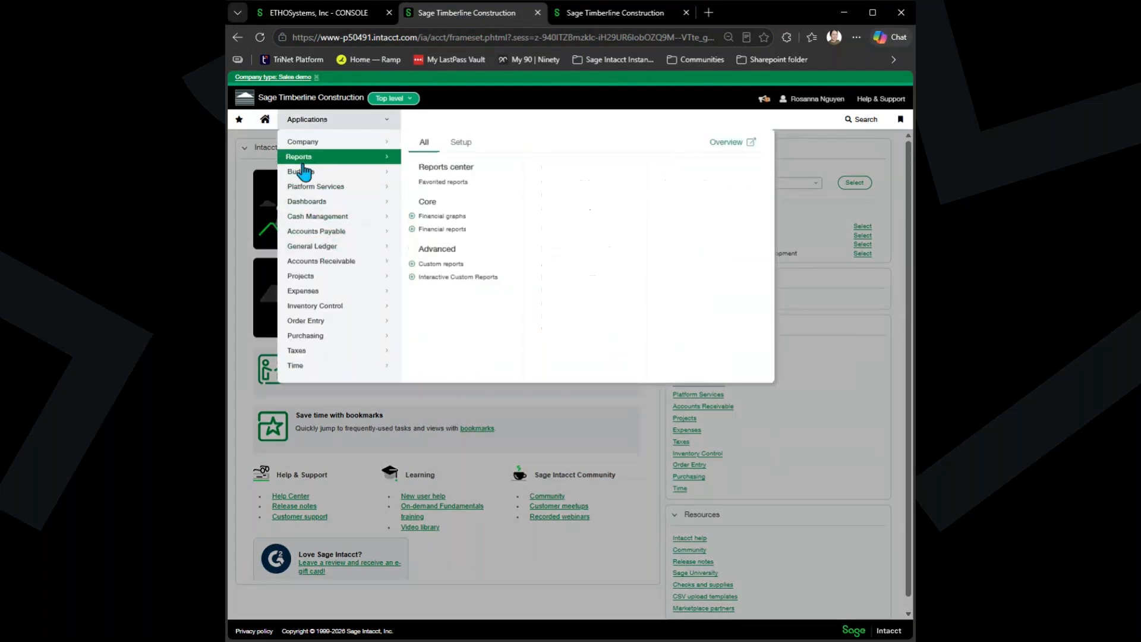
click(444, 171)
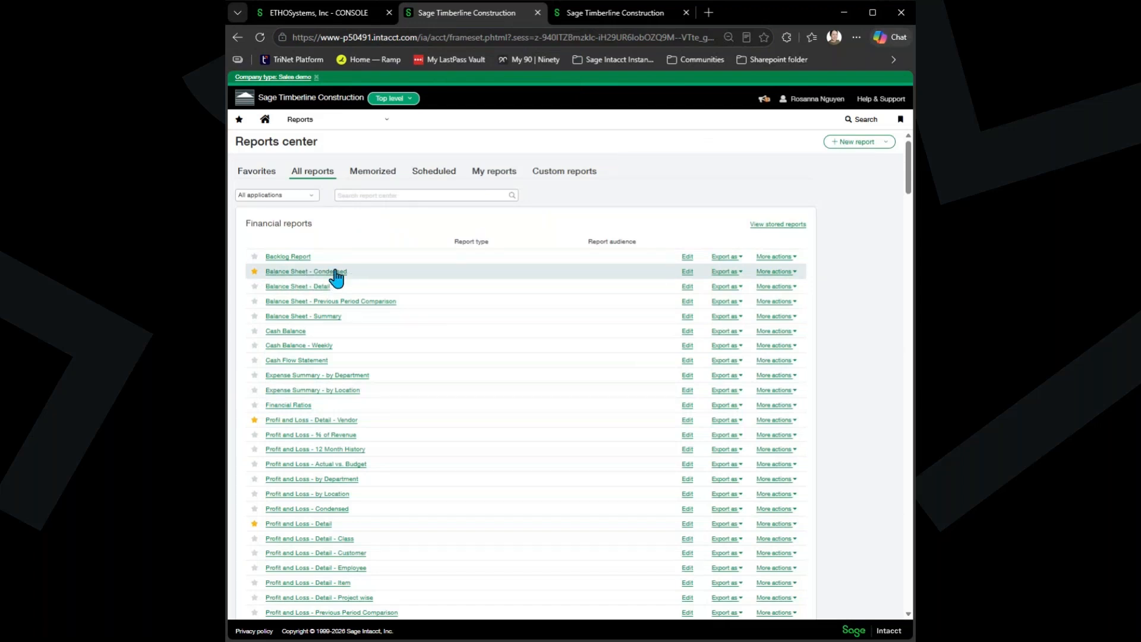
click(686, 273)
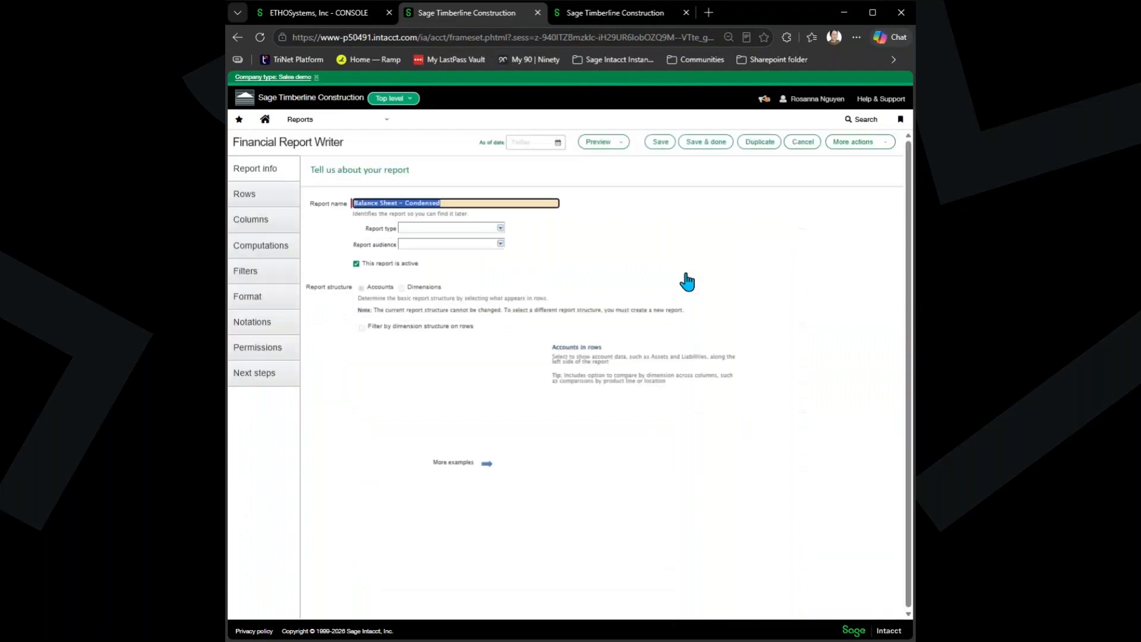
click(261, 281)
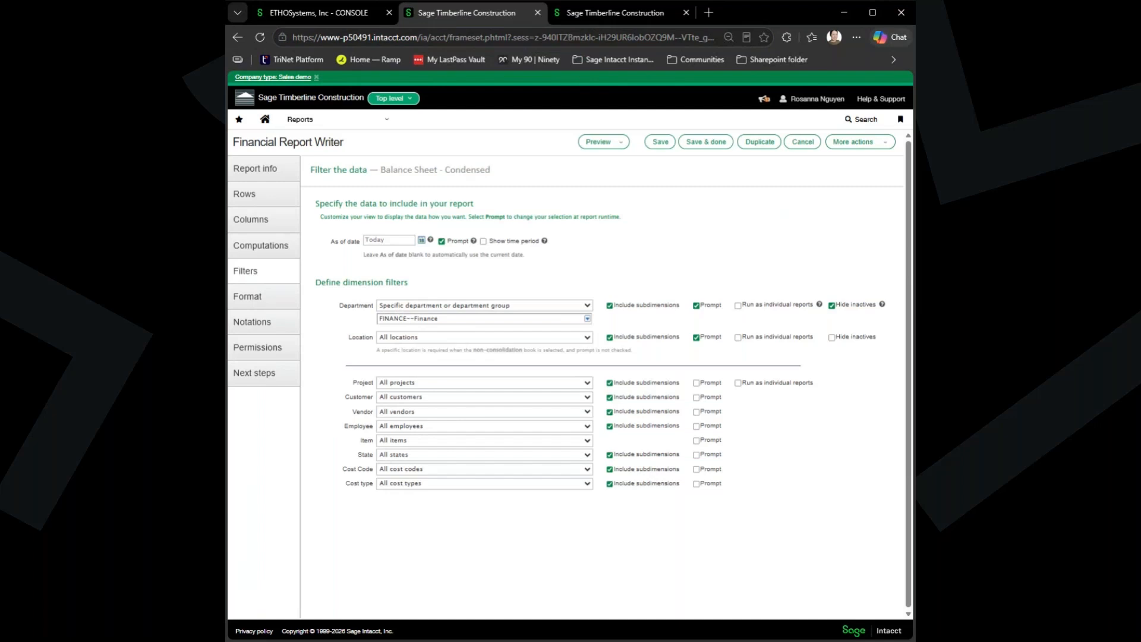
Open the company's Users list in the other Sage Timeline Construction browser session, keeping the report filters open.
click(594, 13)
click(331, 120)
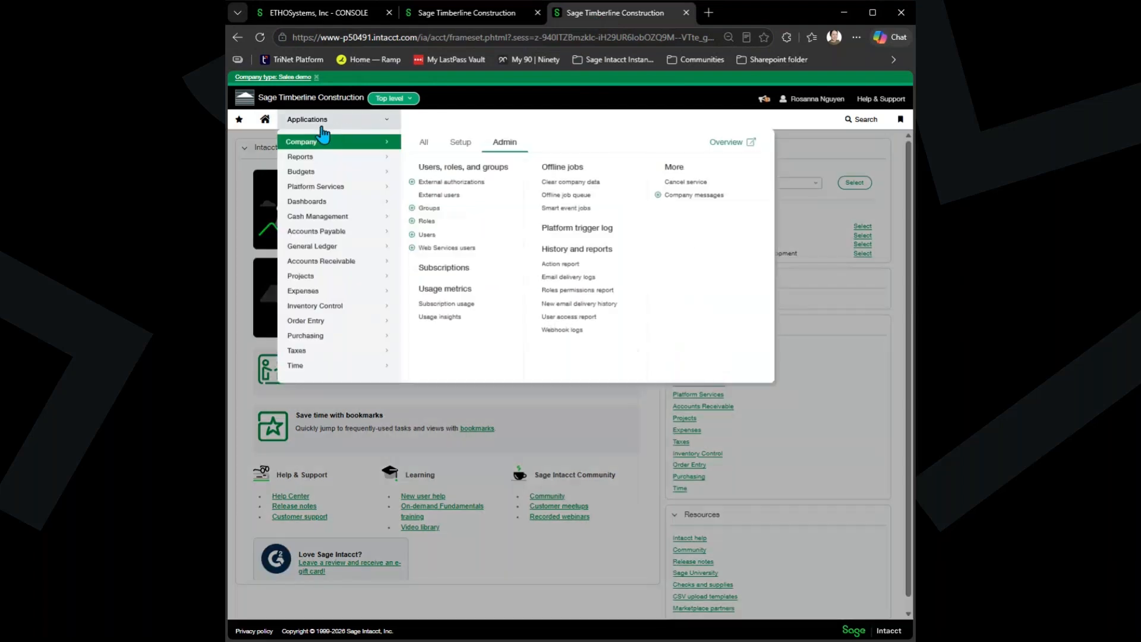
click(428, 235)
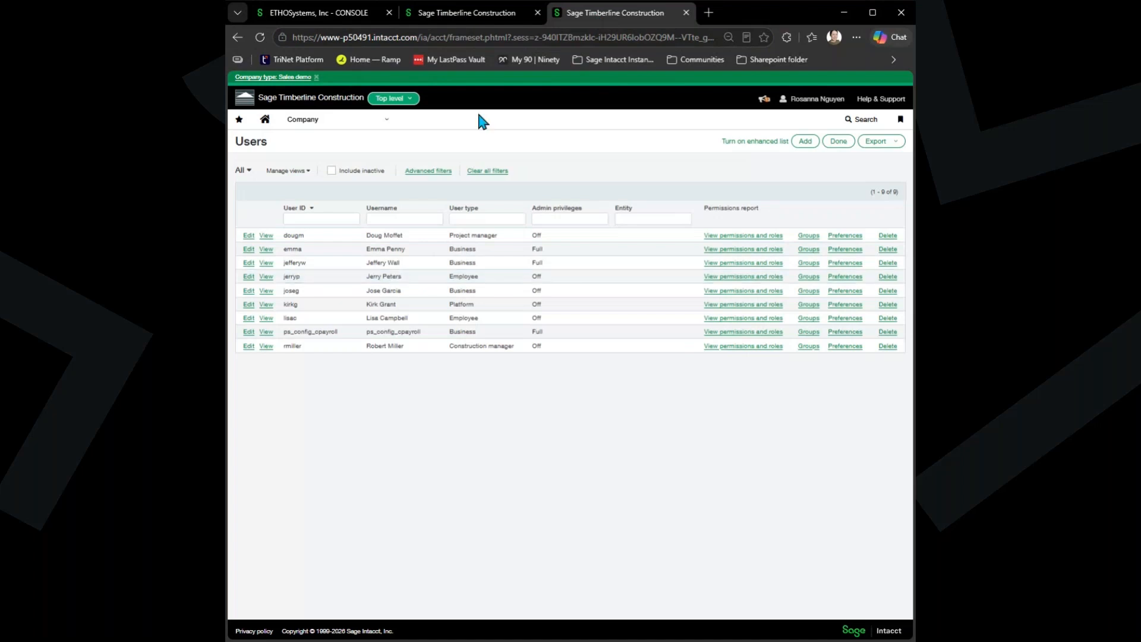
Switch the report's Location filter to Specific location or location group and look through the selectable locations.
click(479, 17)
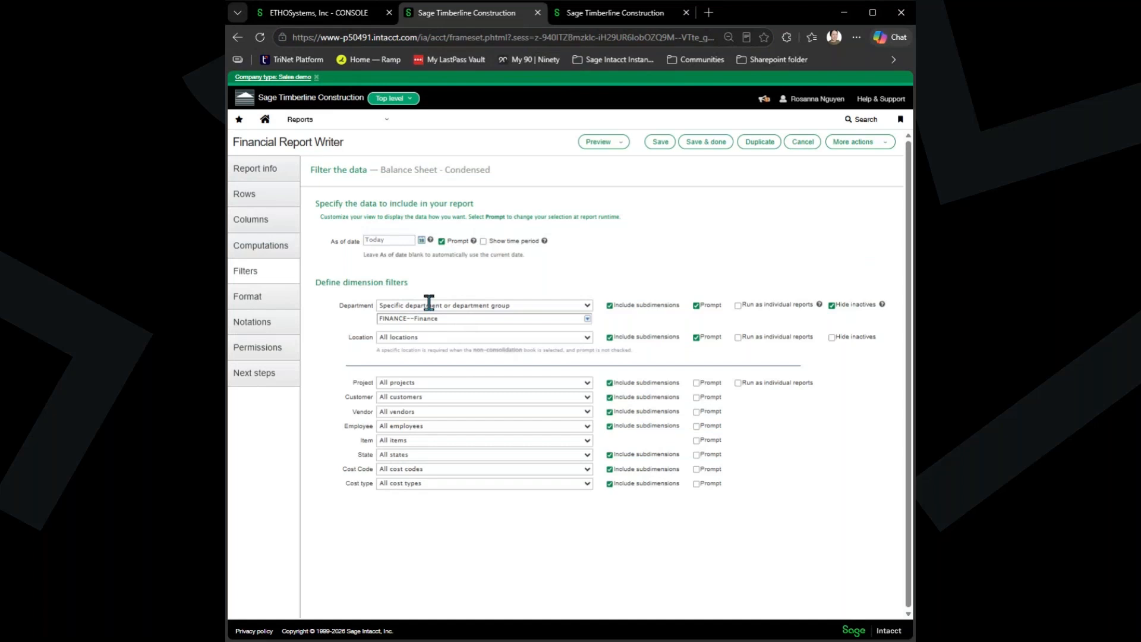
click(469, 337)
click(460, 358)
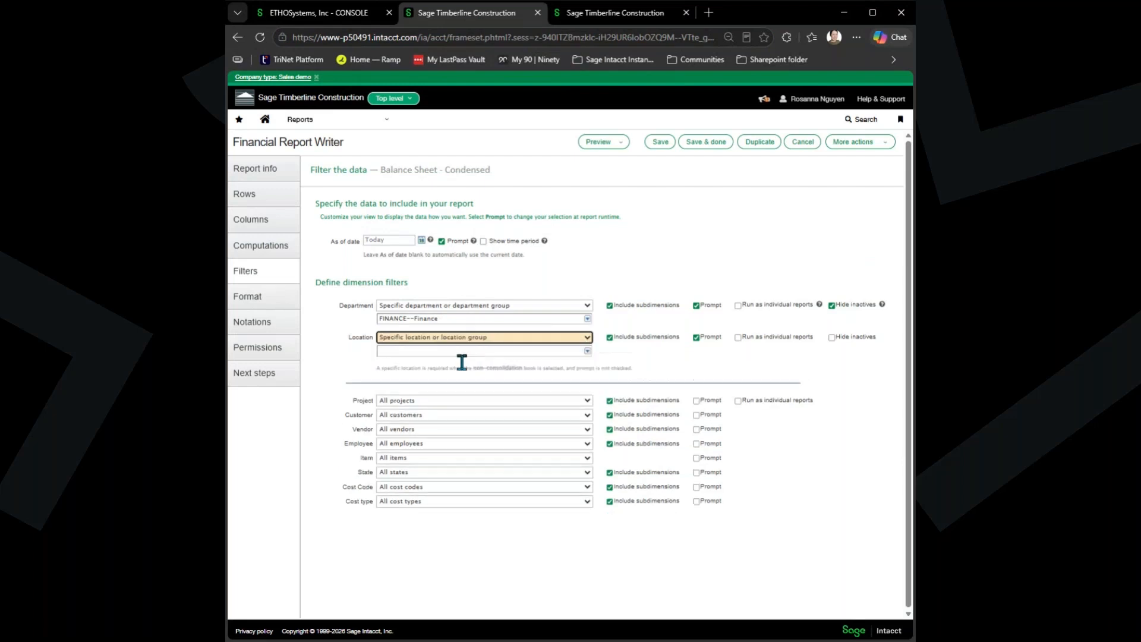
click(584, 351)
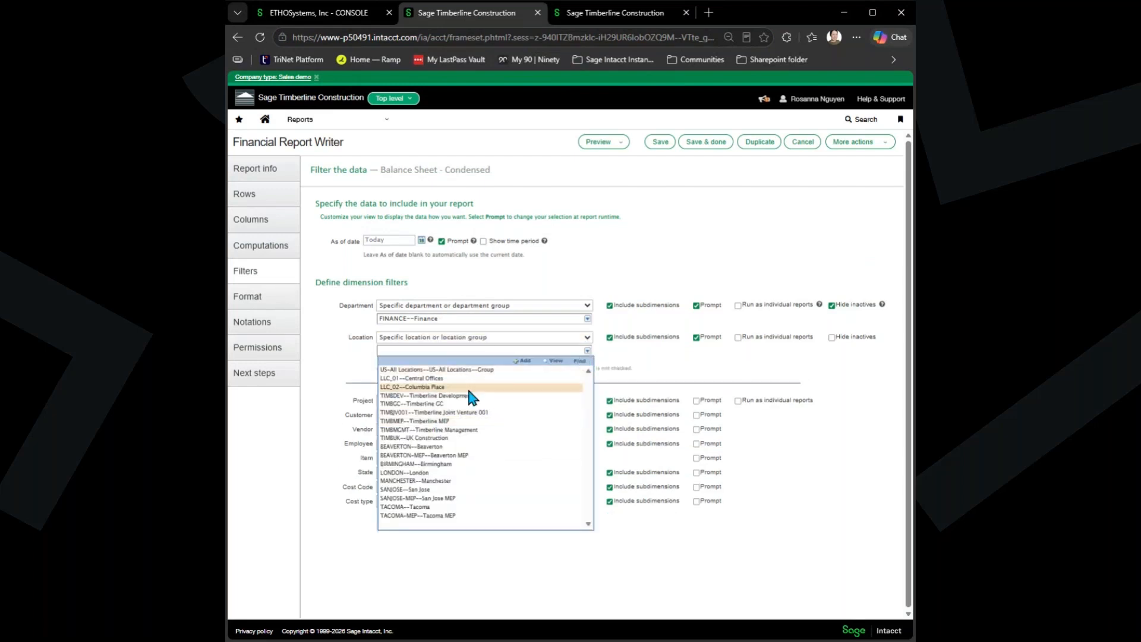
click(676, 328)
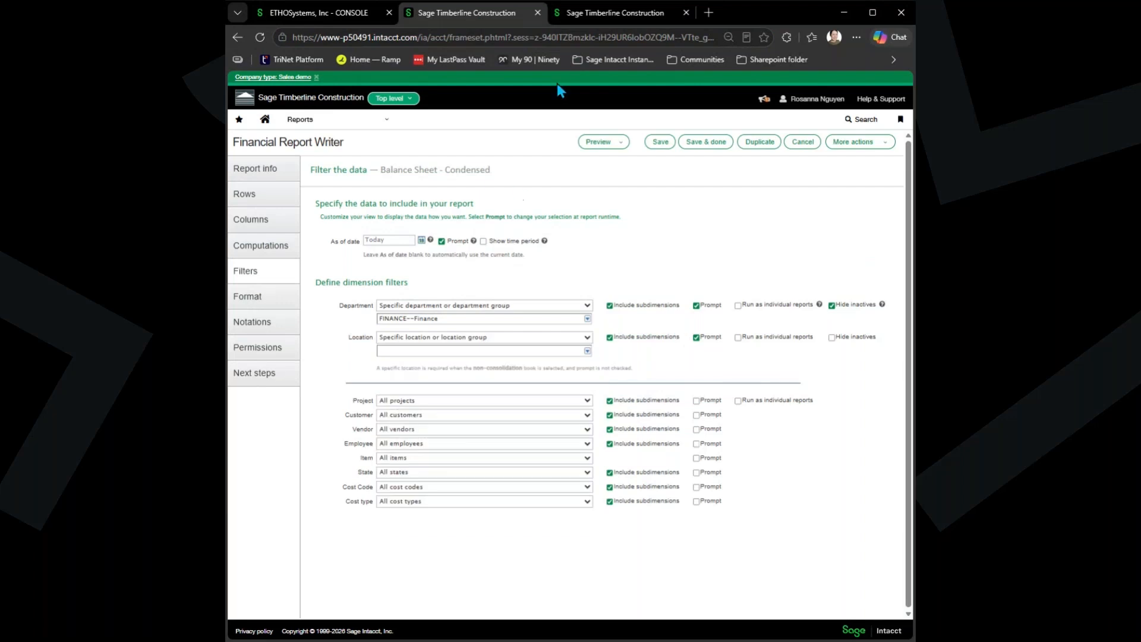
Open the first Employee-type user's record from the Users list and examine its department and entity restrictions.
click(601, 11)
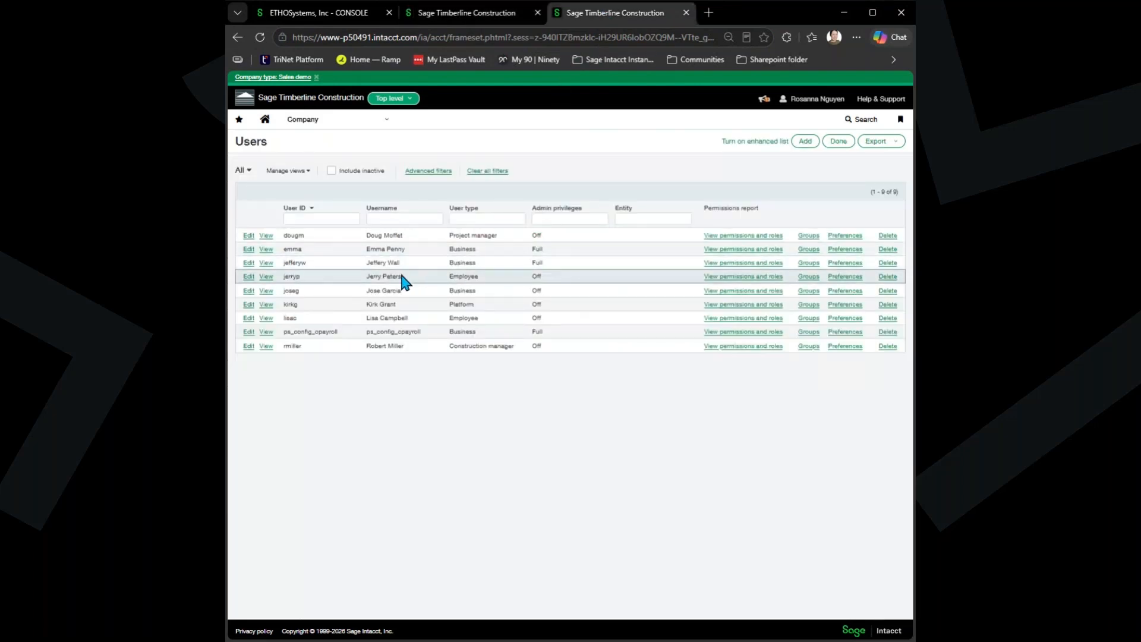
click(251, 276)
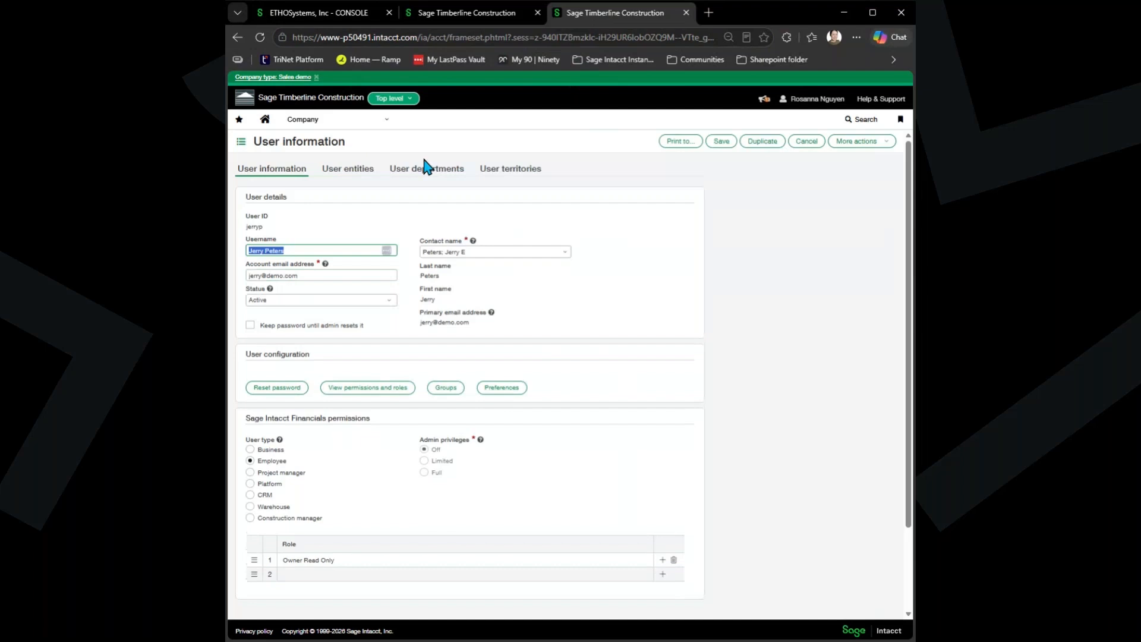
click(427, 168)
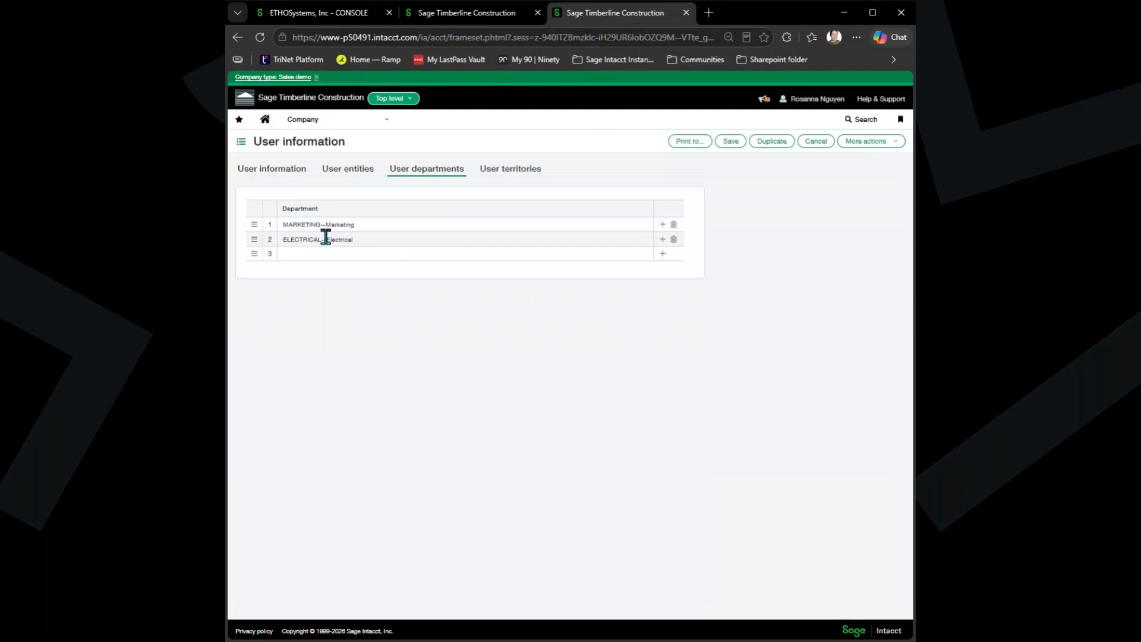
click(431, 12)
click(350, 172)
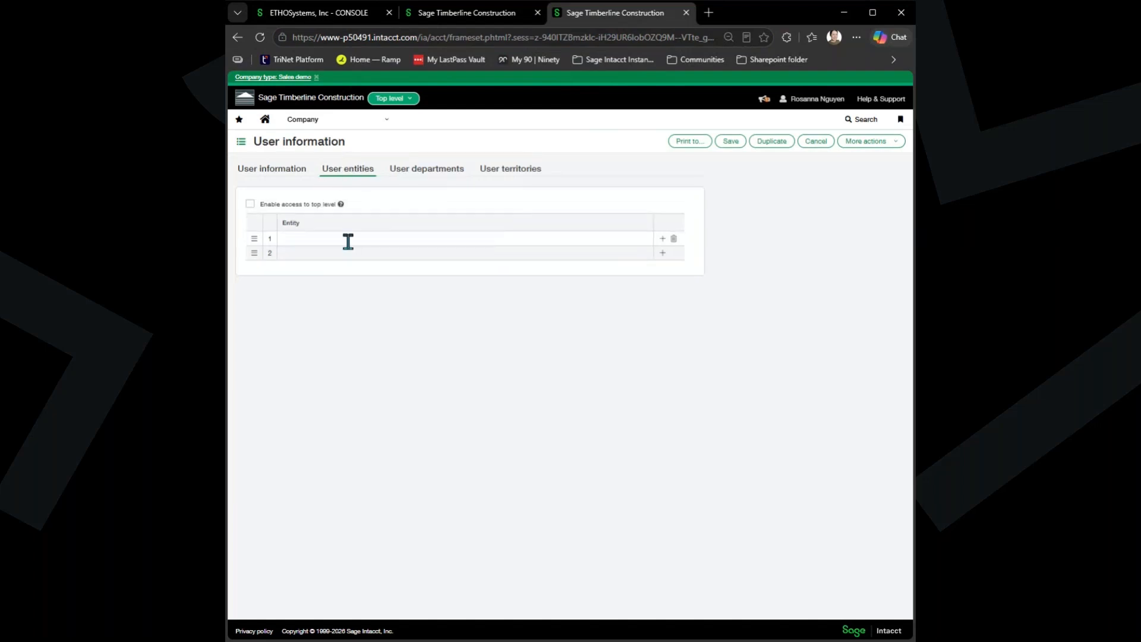
click(313, 237)
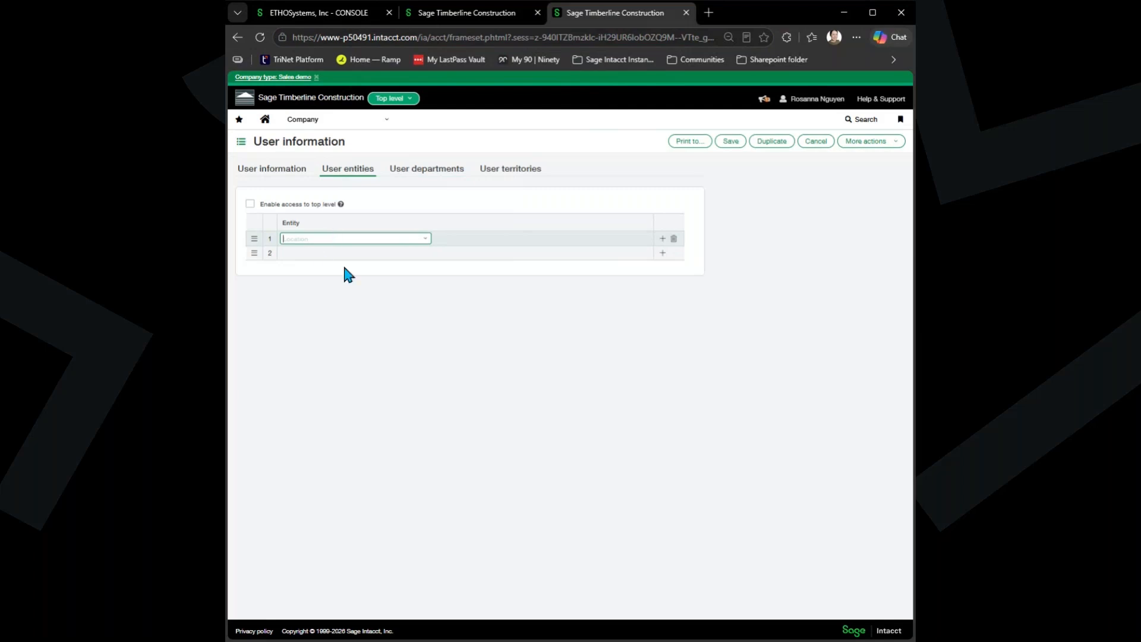
Try to remove the Marketing and Electrical departments from the user's restrictions and save, then cancel the identity verification and the edit.
click(420, 175)
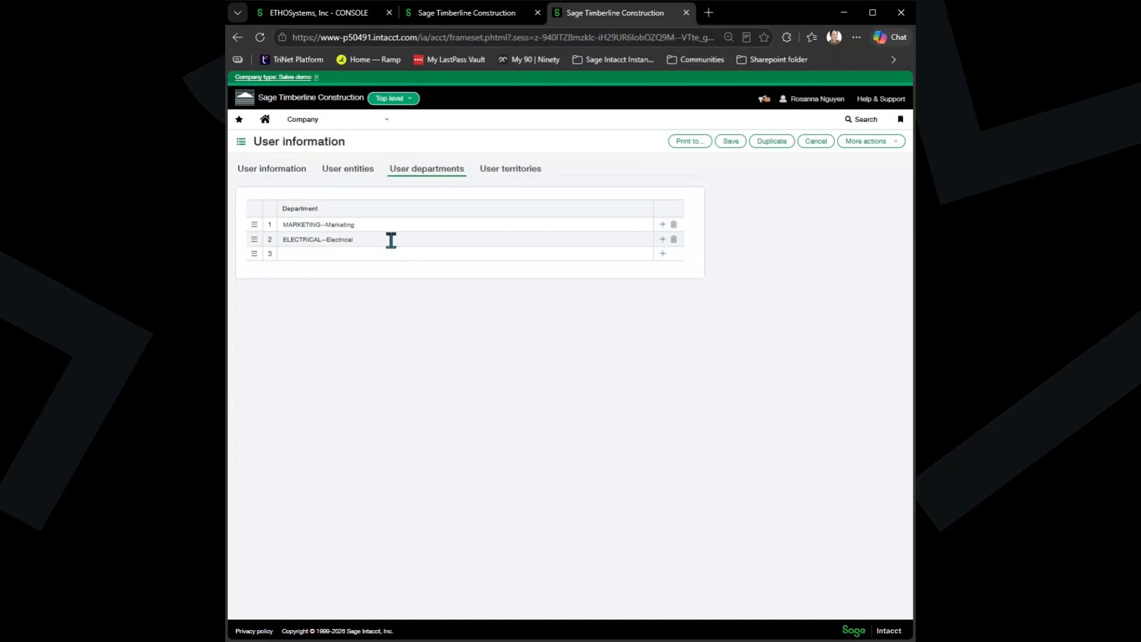
click(673, 225)
click(674, 224)
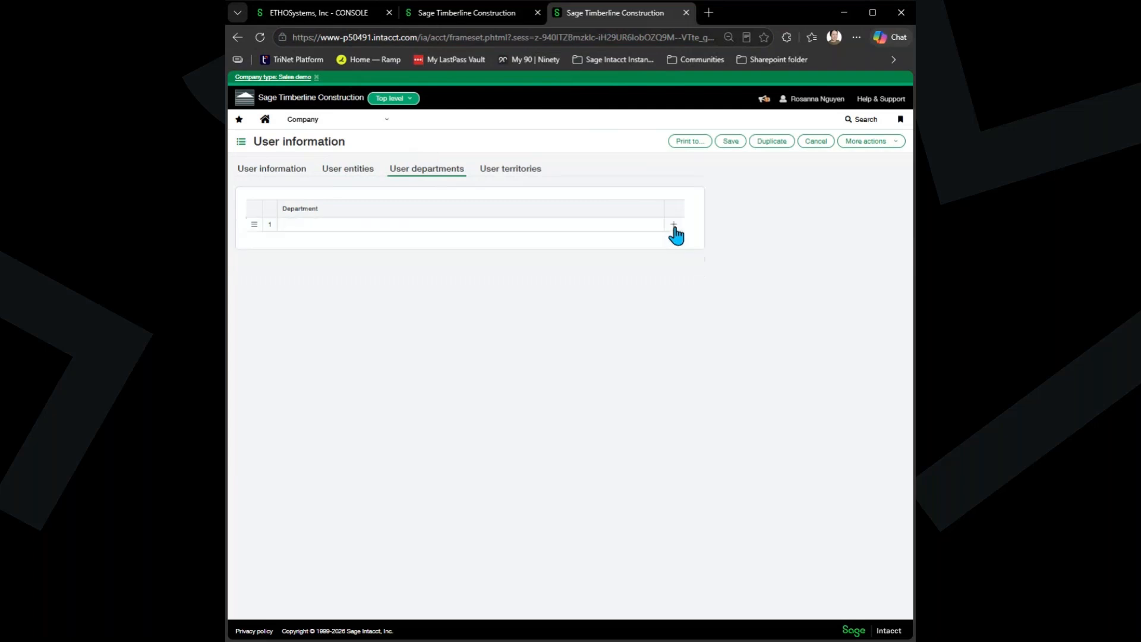
click(735, 142)
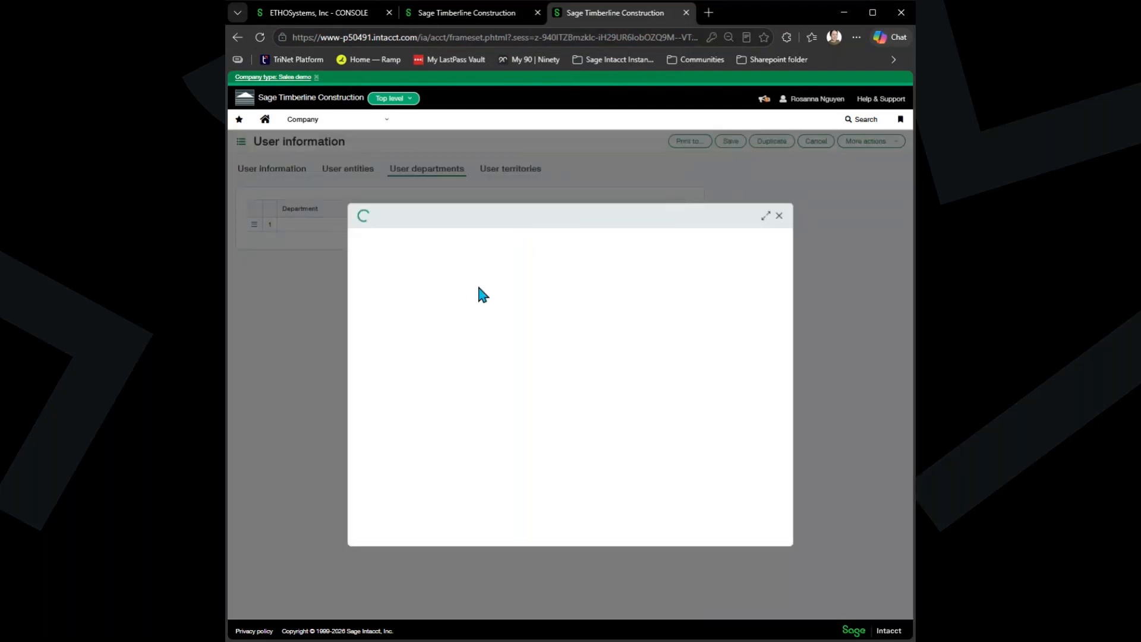
click(422, 269)
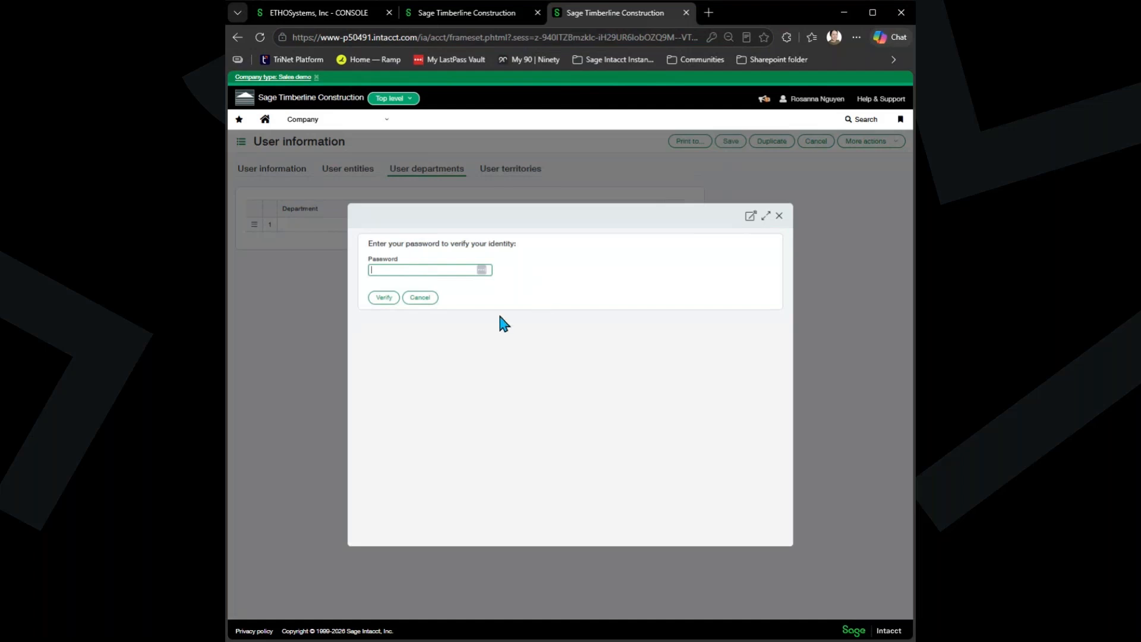
click(425, 305)
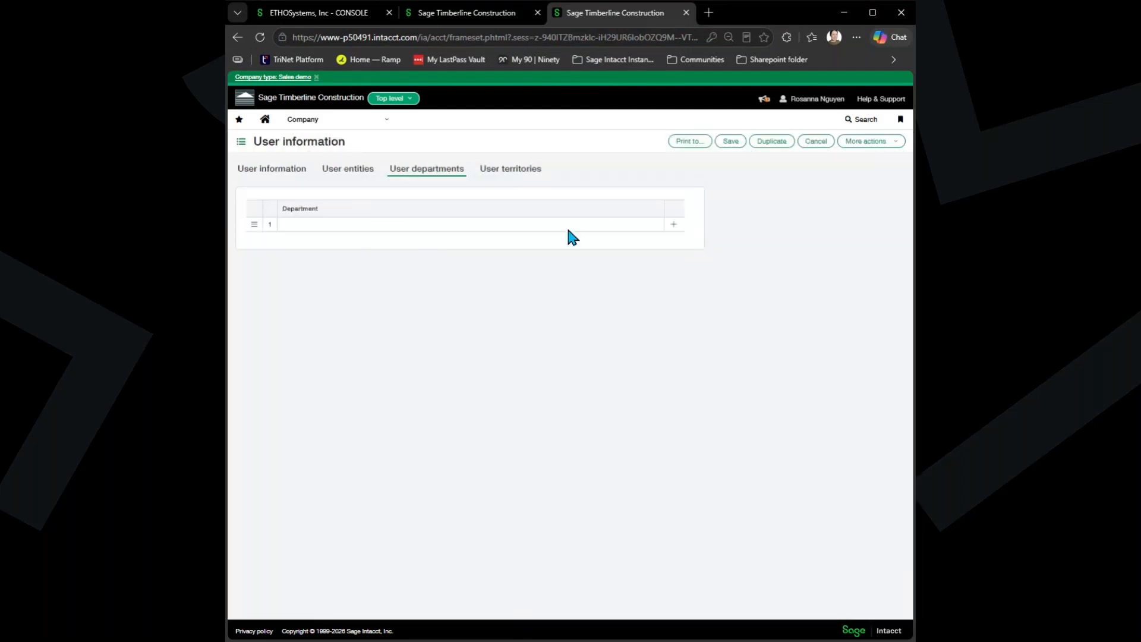
click(814, 144)
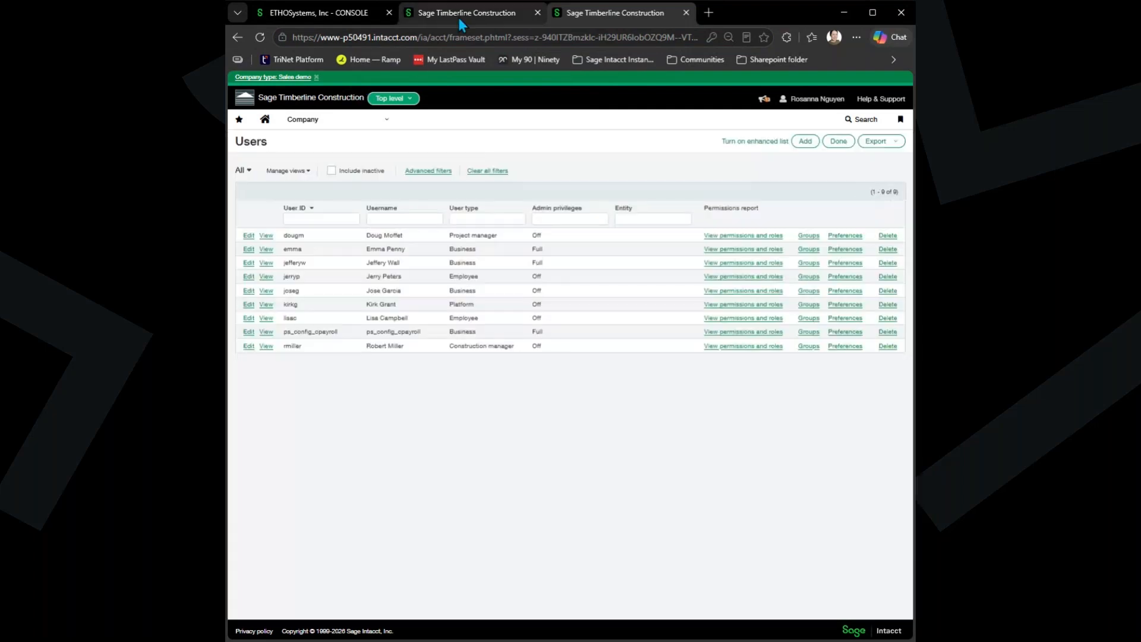
Set the Balance Sheet - Condensed filters to All departments and All locations.
click(460, 13)
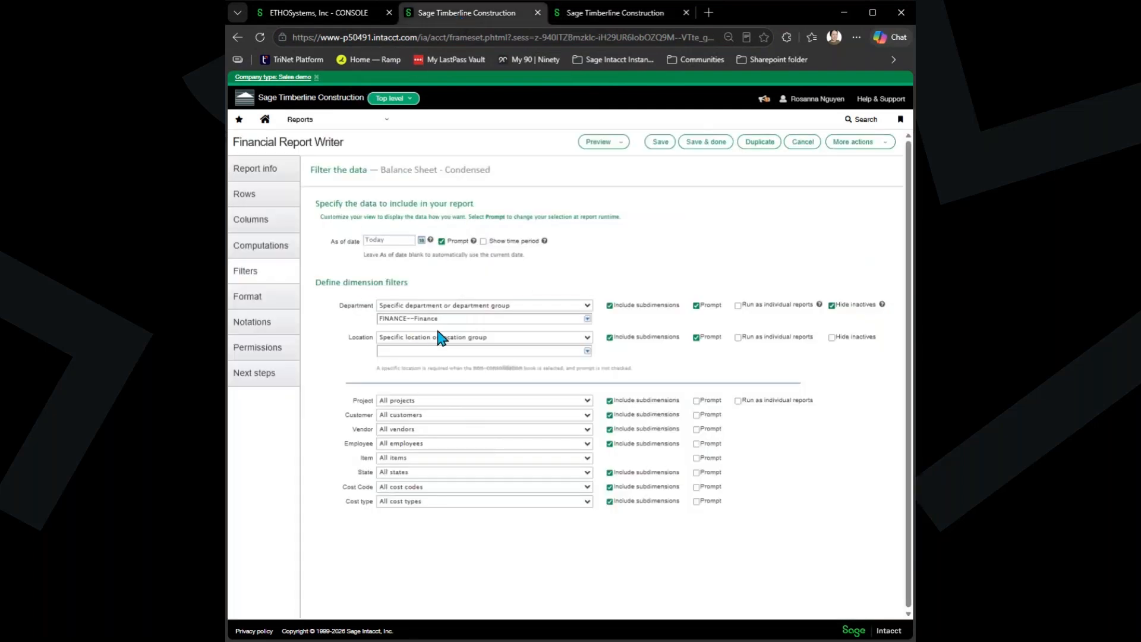
click(466, 325)
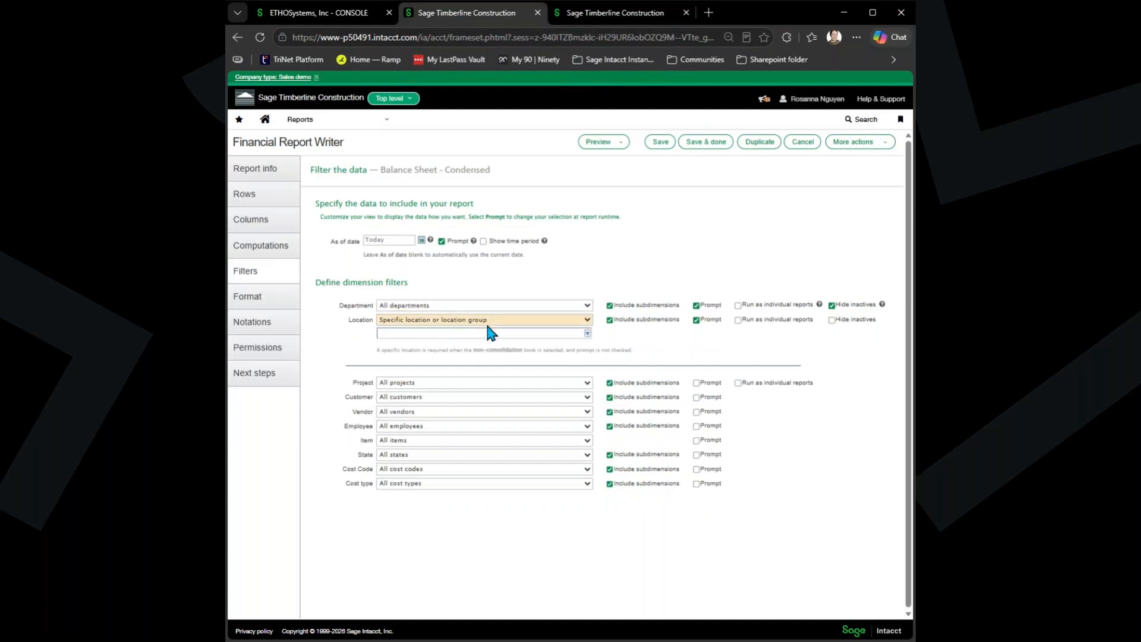
click(474, 331)
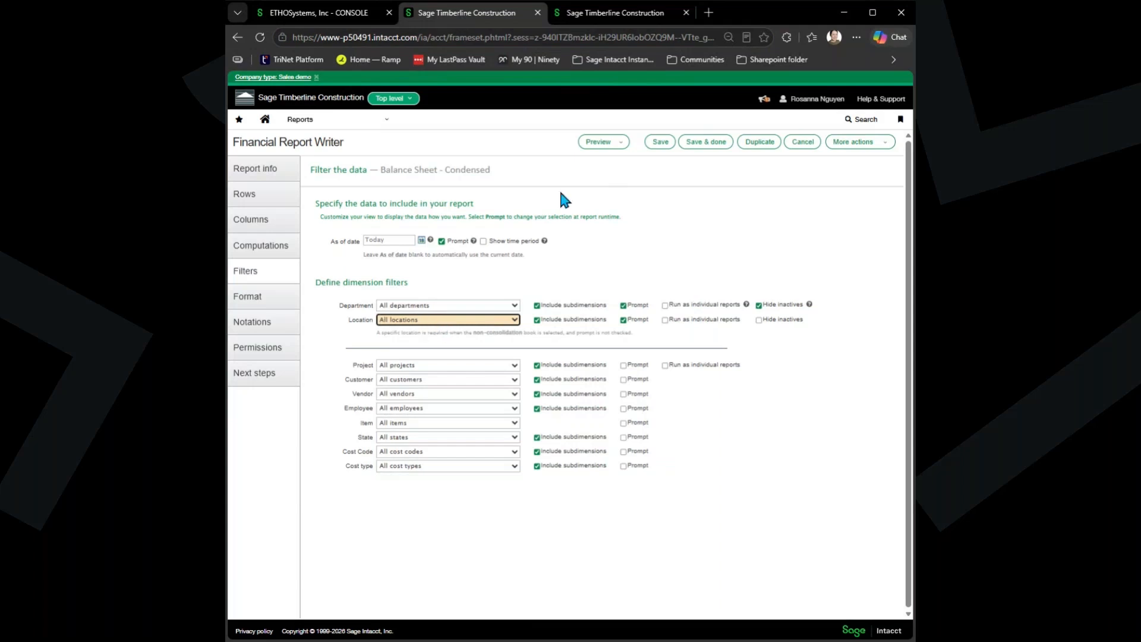
Reopen the first Employee-type user's record for editing and show its department restrictions.
click(608, 14)
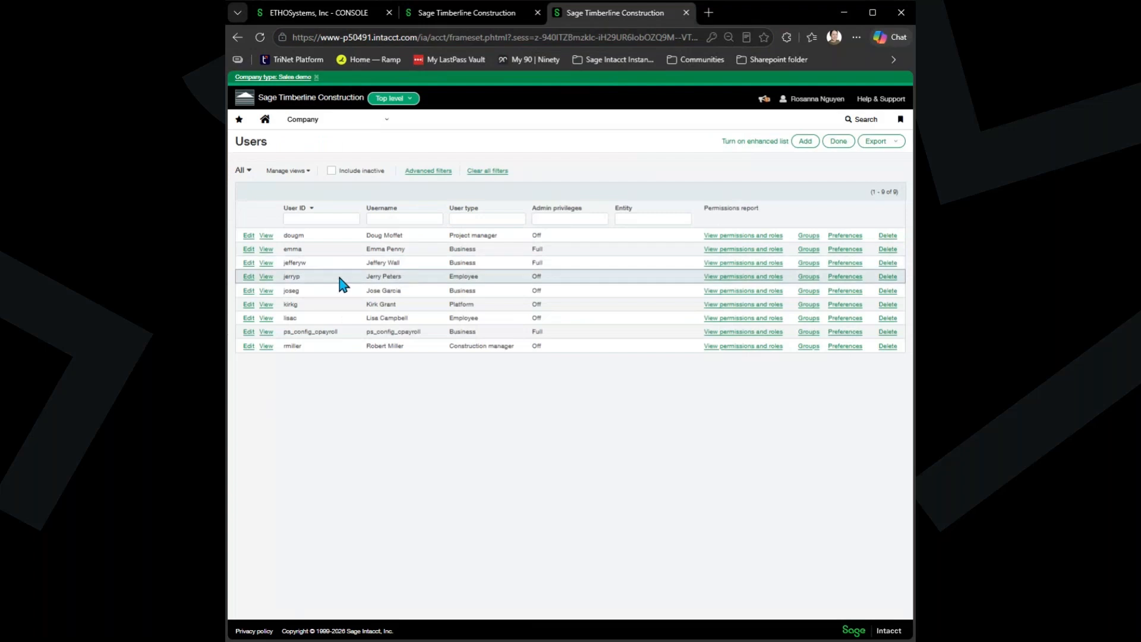
click(249, 277)
click(406, 172)
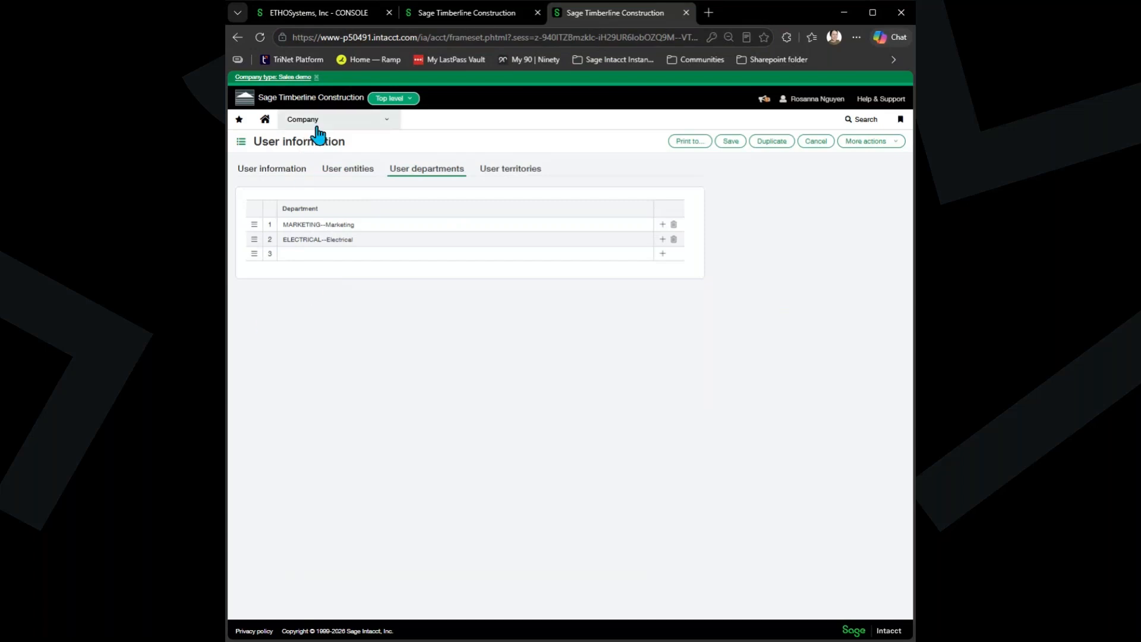
Look through the standard reports offered under Accounts Payable and General Ledger, then return to the user's department restrictions.
click(472, 13)
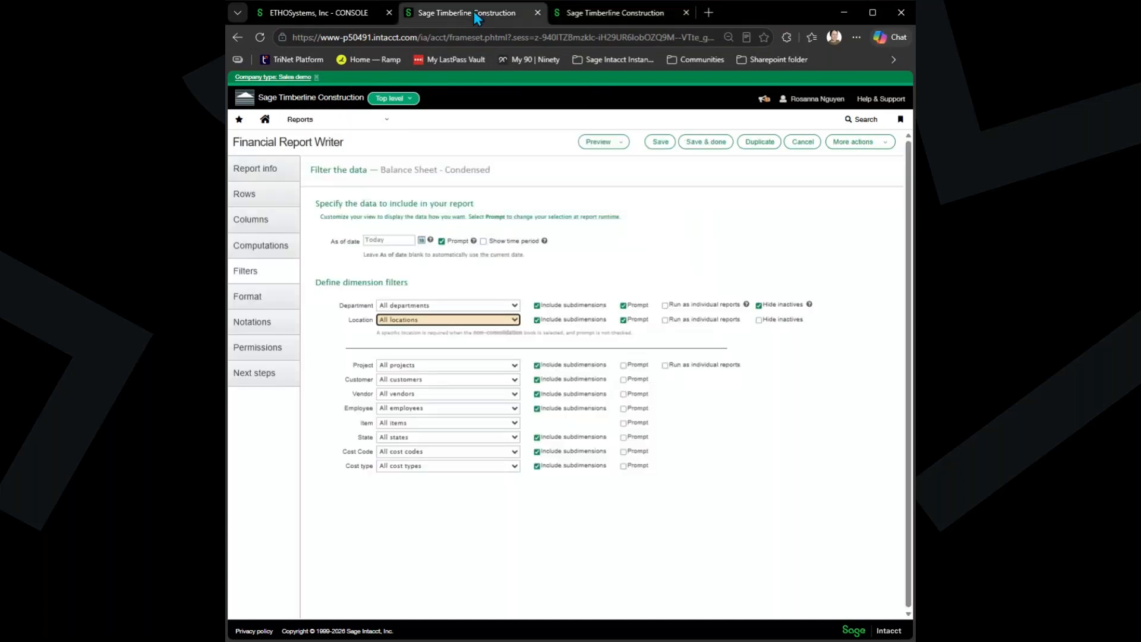
click(333, 118)
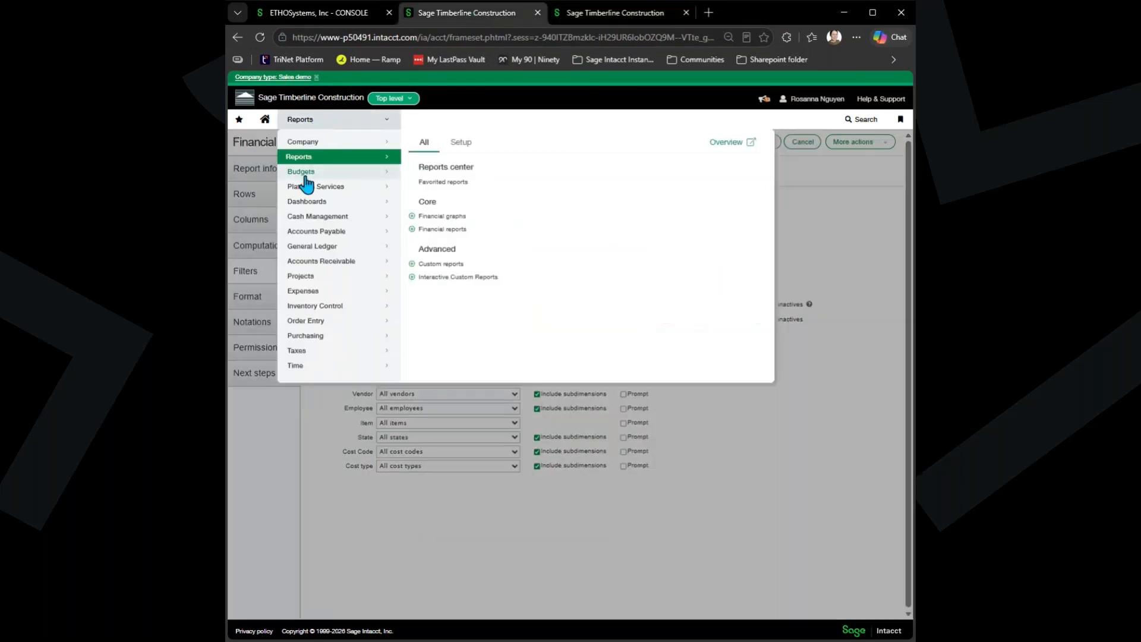
click(324, 233)
scroll(722, 327, down, 1)
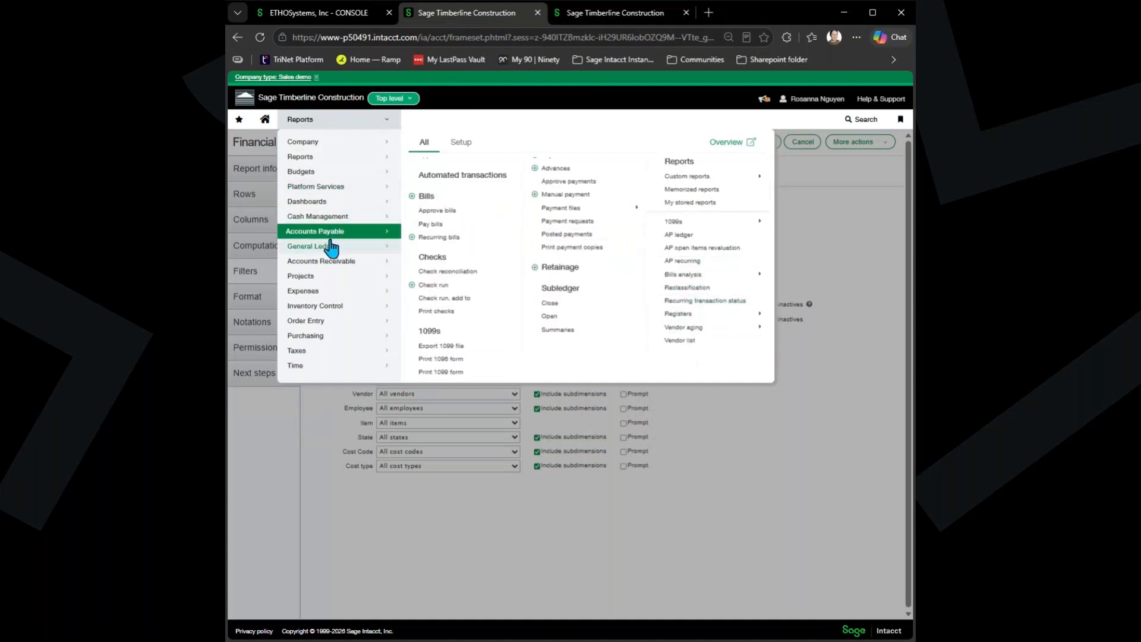
click(389, 246)
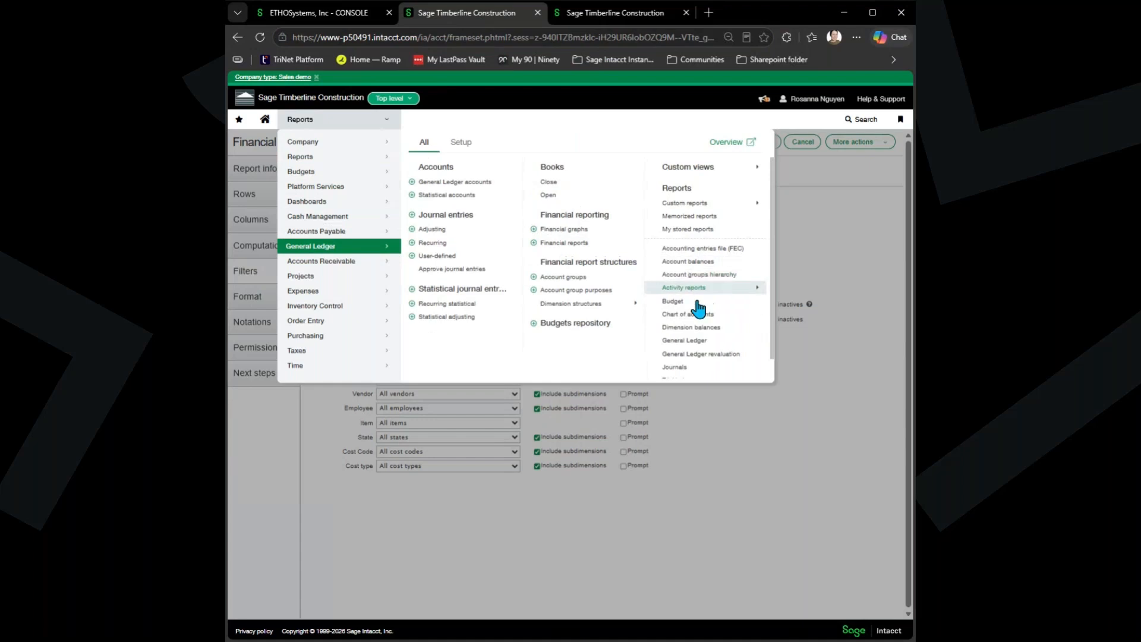
scroll(699, 321, down, 1)
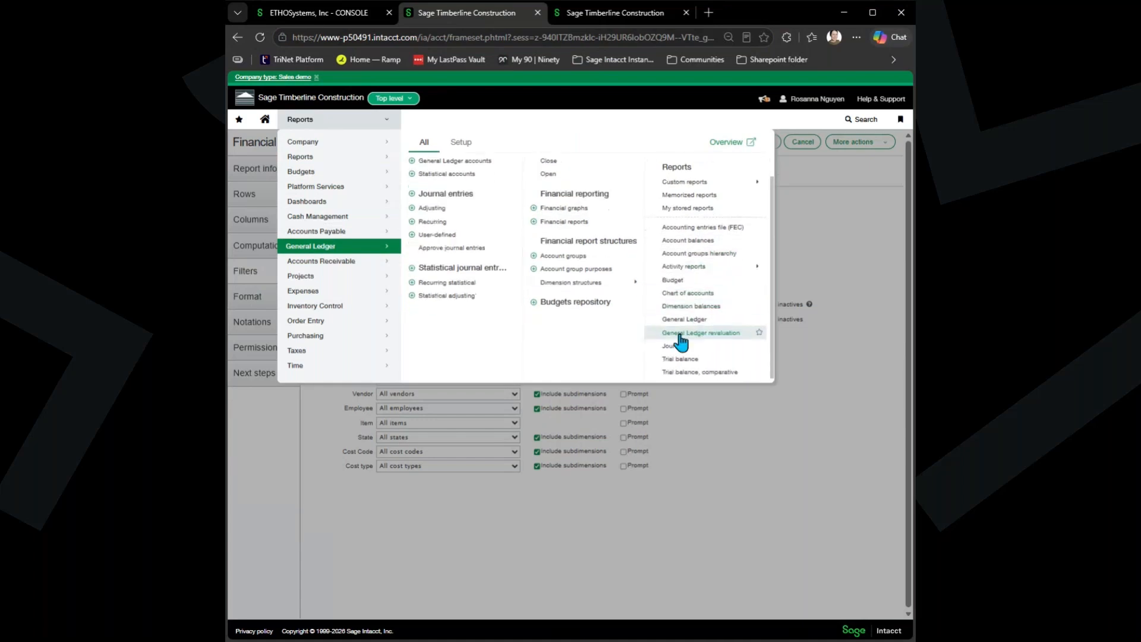
click(712, 455)
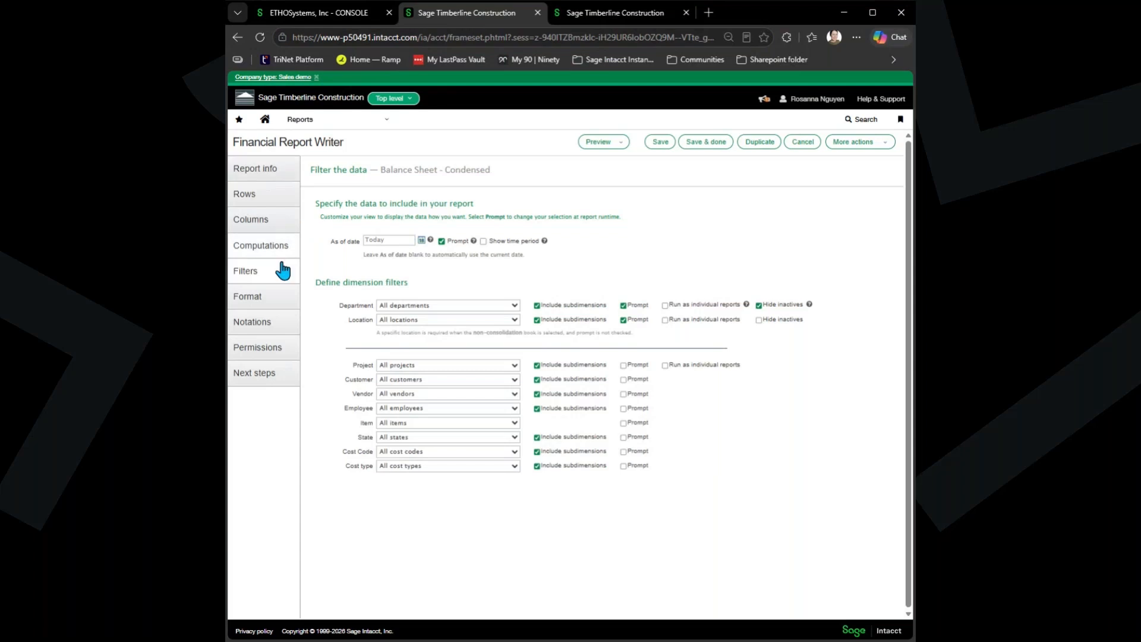
click(628, 19)
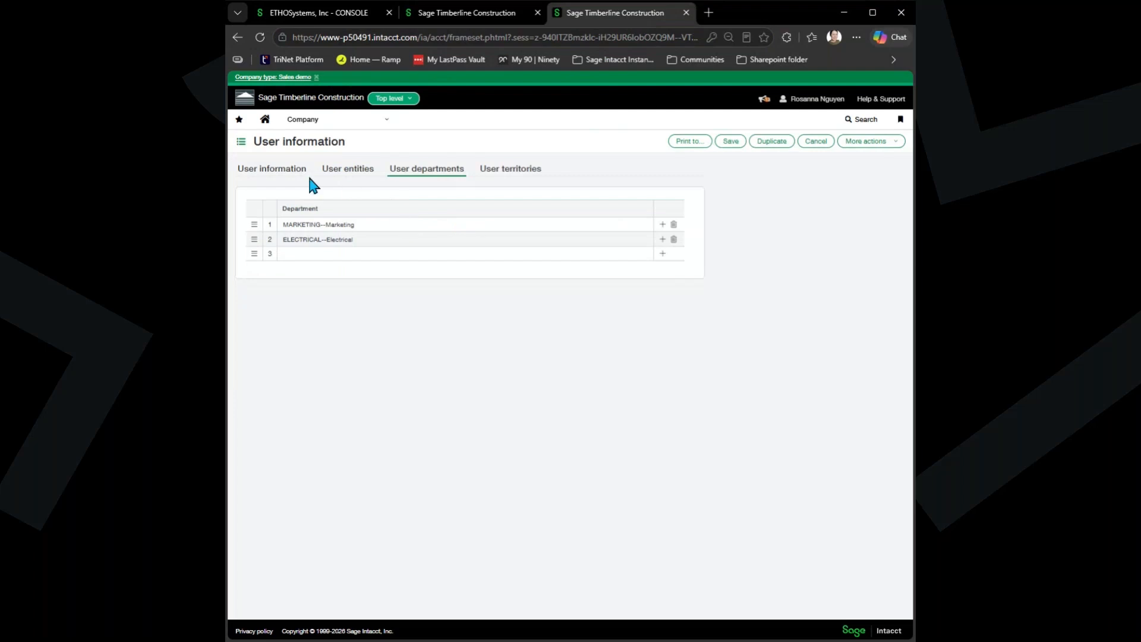
Show the role assigned in the user's record, then open the report permissions of Balance Sheet - Condensed.
click(281, 170)
click(317, 559)
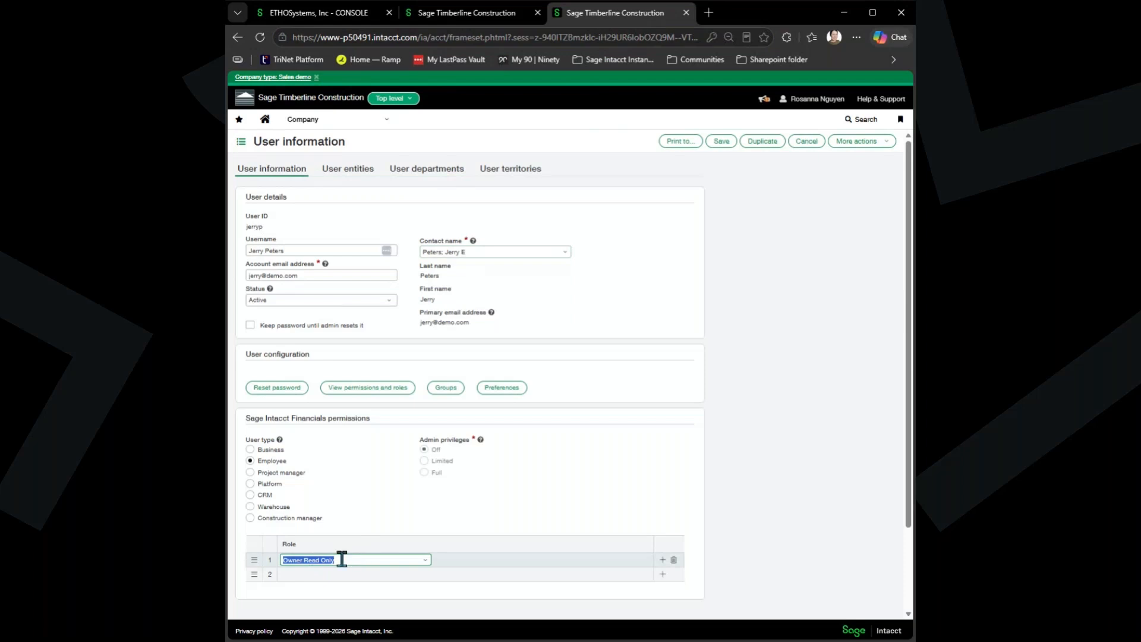
click(477, 13)
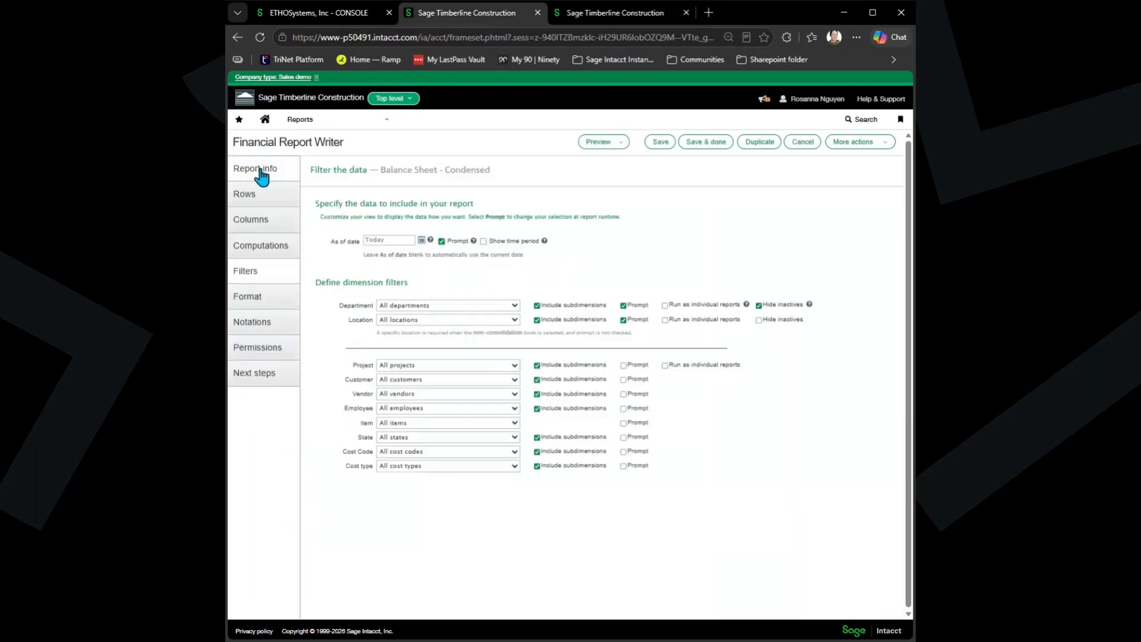
click(267, 350)
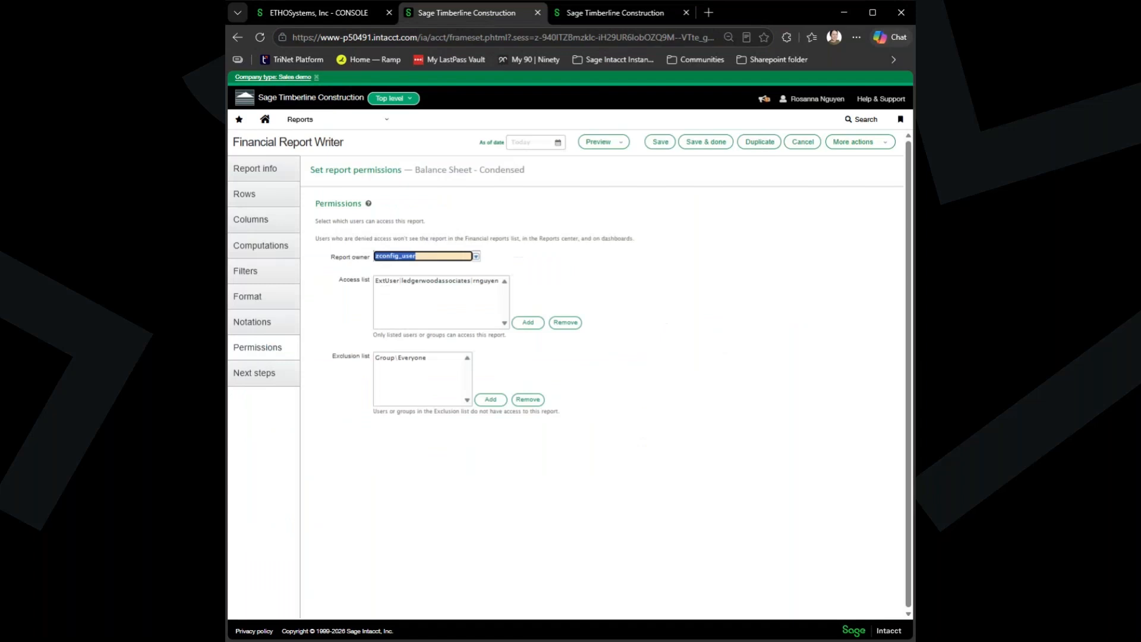
Add the first Employee-type user to the access list of the Balance Sheet - Condensed report.
click(397, 360)
click(528, 322)
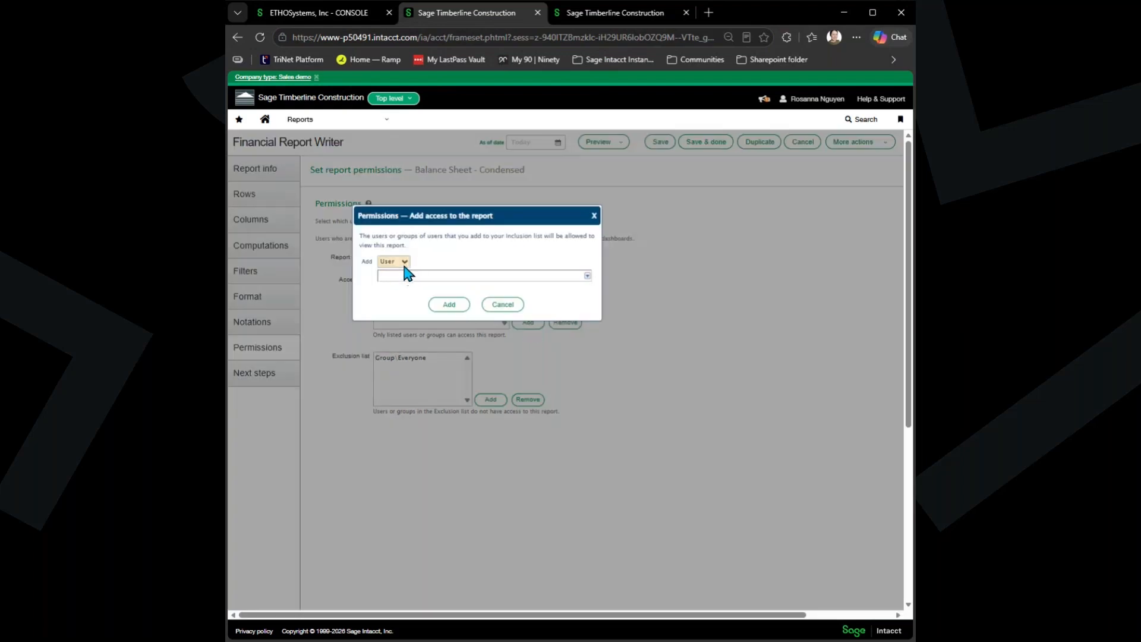
click(586, 276)
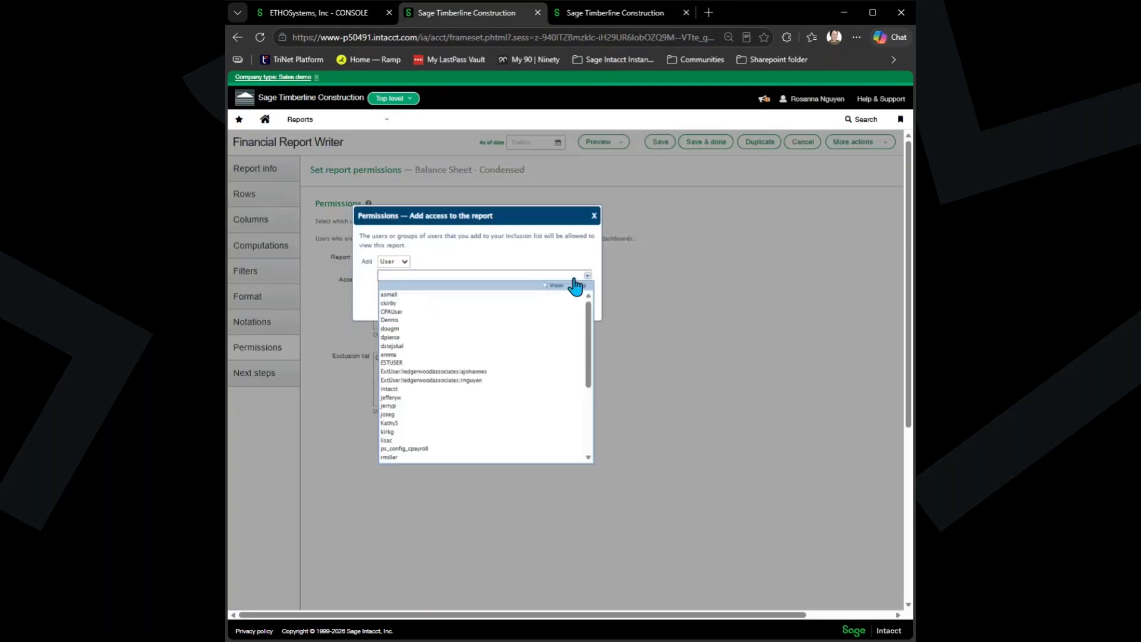
click(412, 404)
click(449, 305)
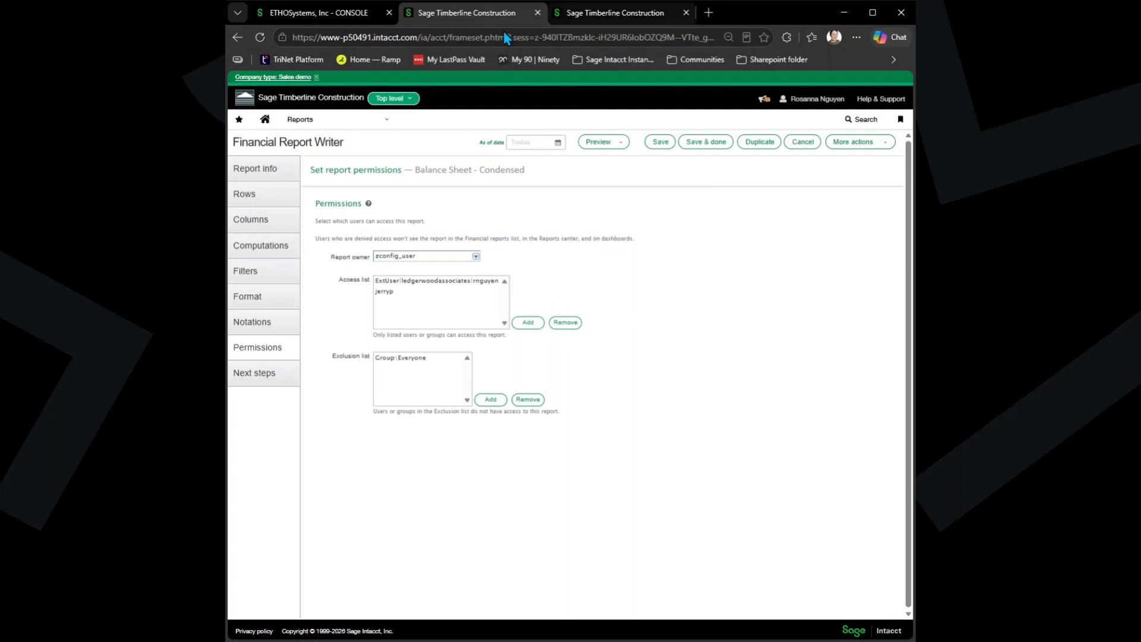
Leave the user's record and open the list of Interactive Custom Reports.
click(580, 13)
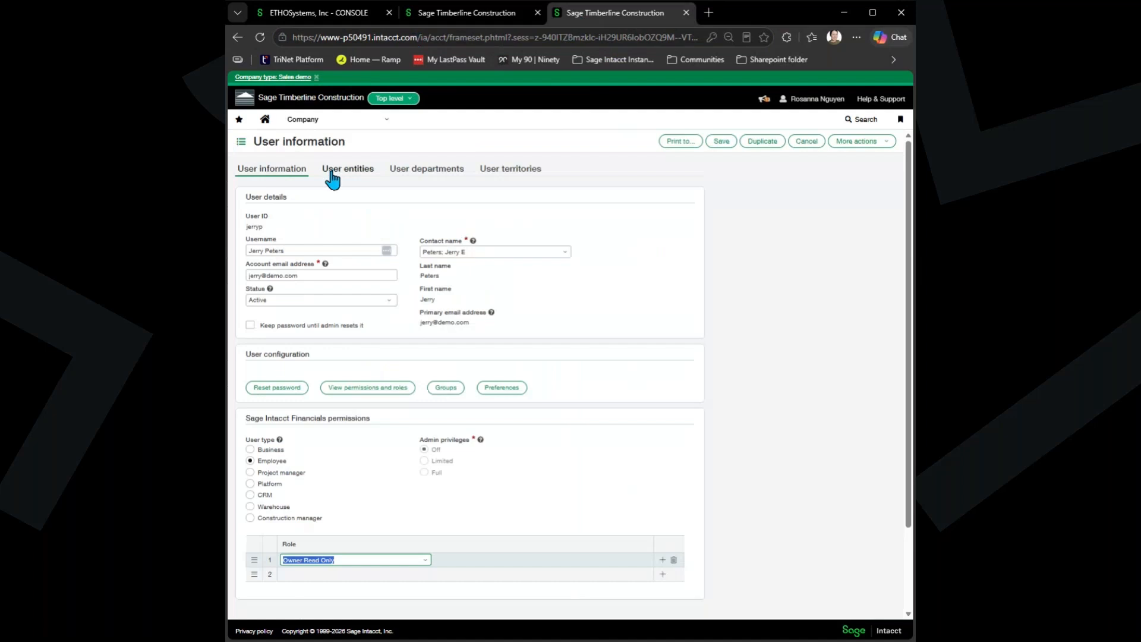
click(265, 121)
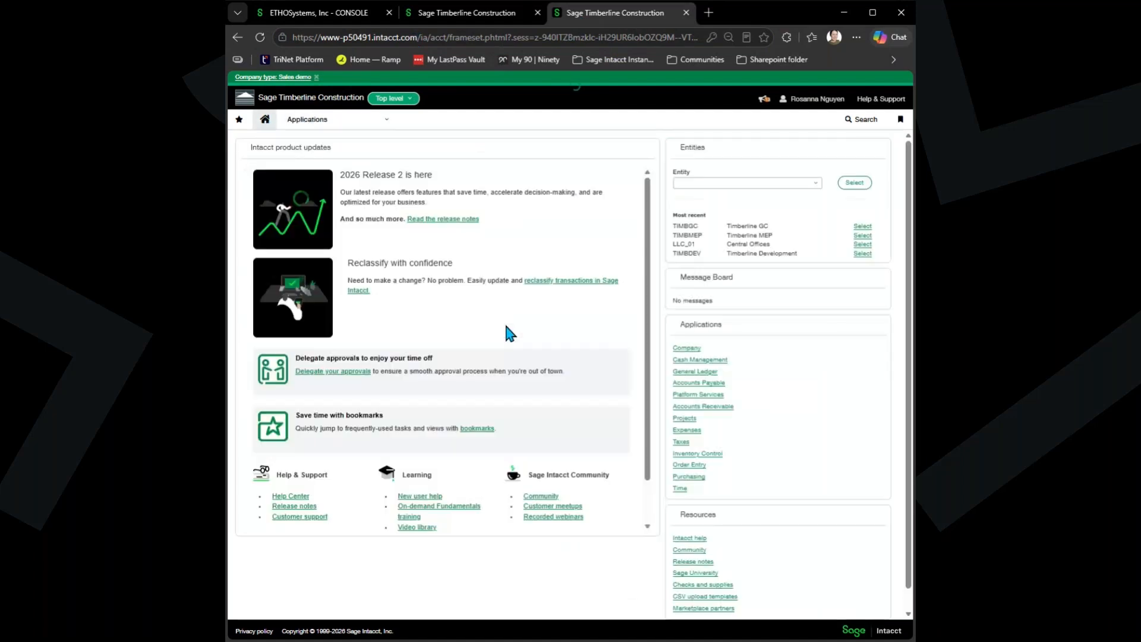
click(356, 122)
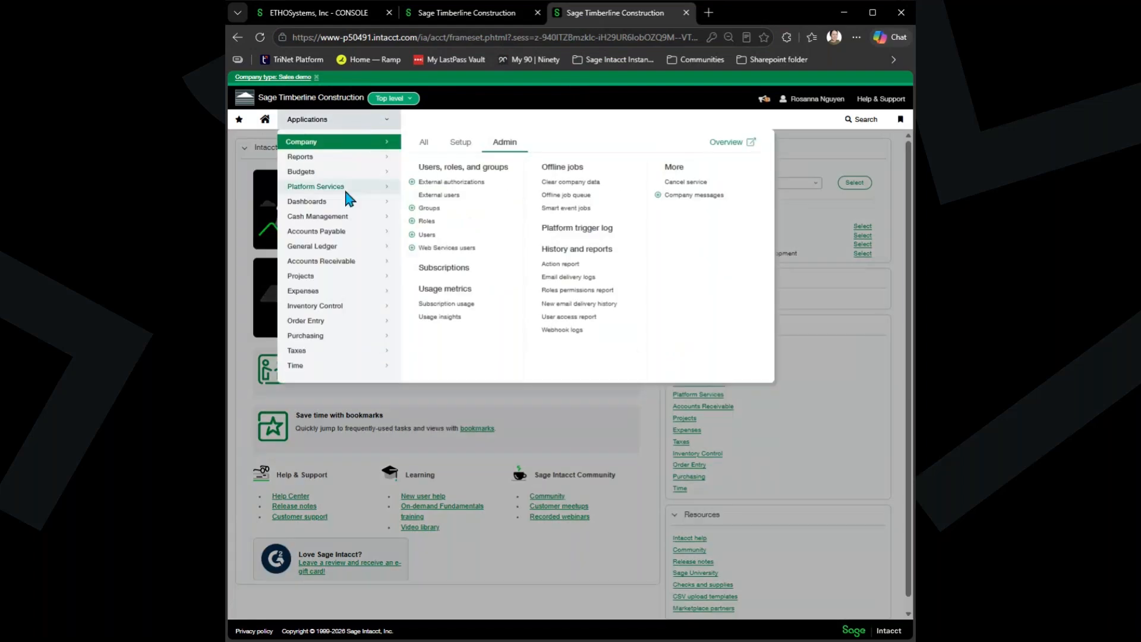
mouse_move(333, 161)
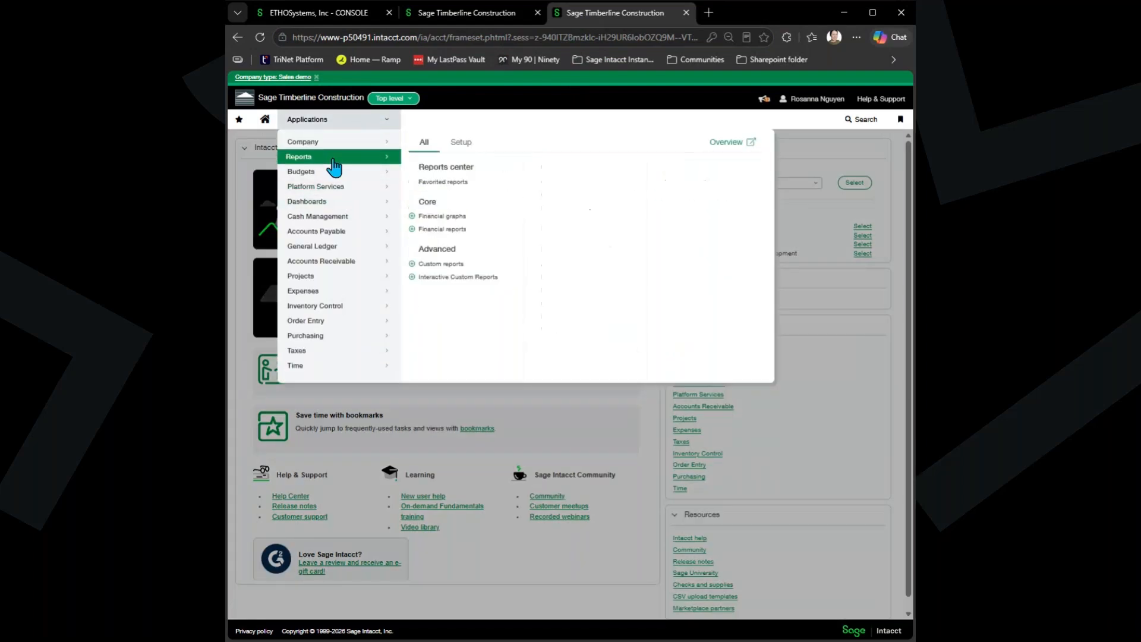
click(276, 124)
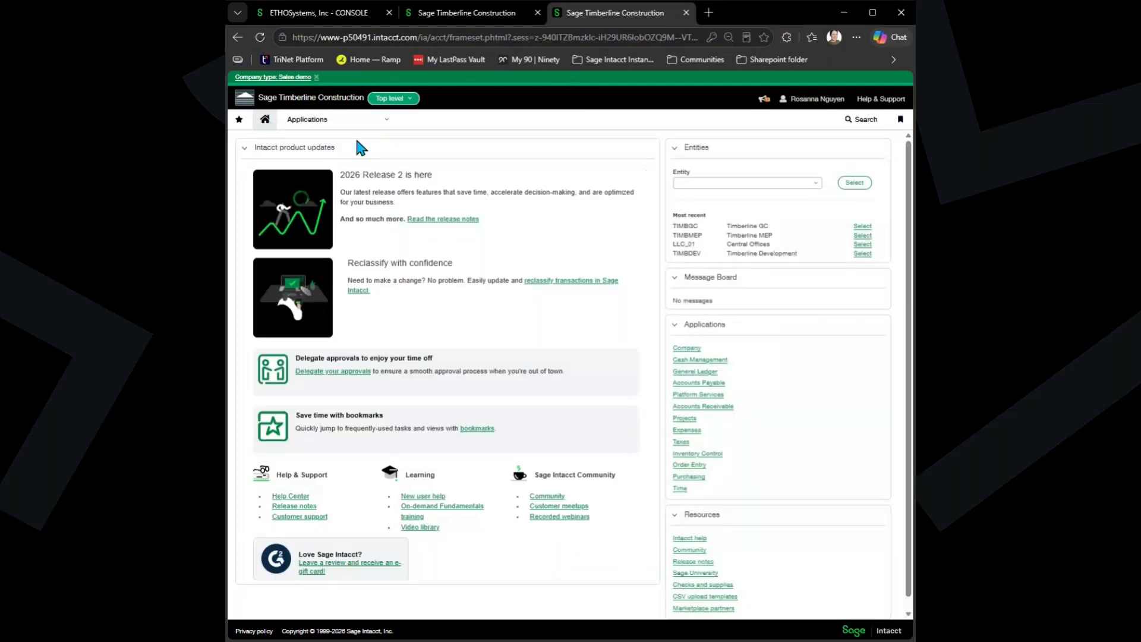
click(321, 121)
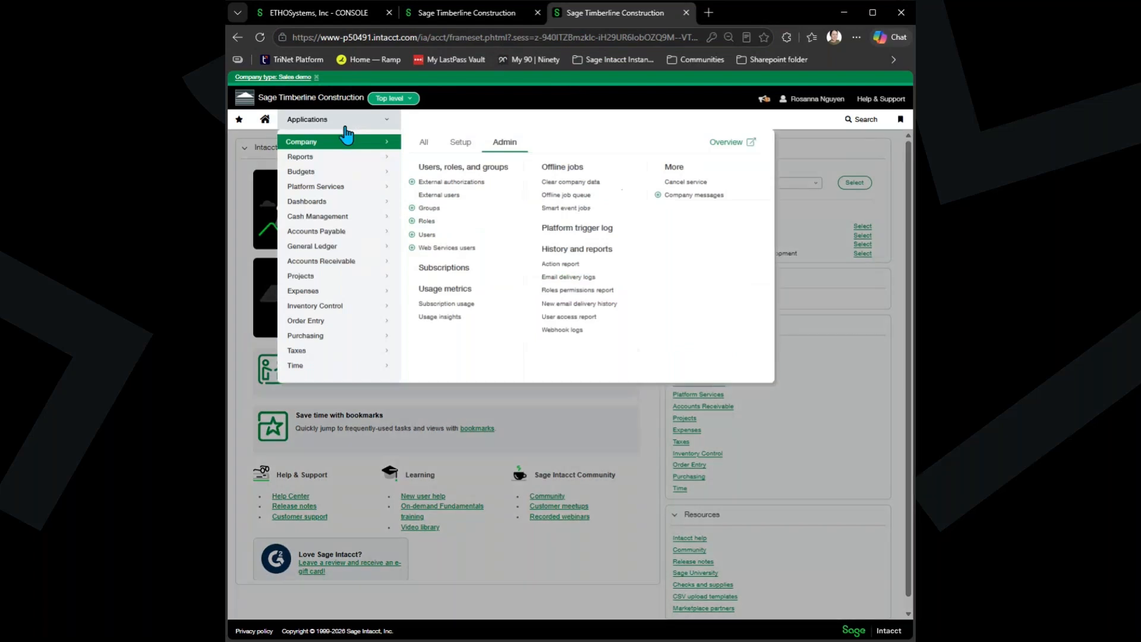
mouse_move(331, 157)
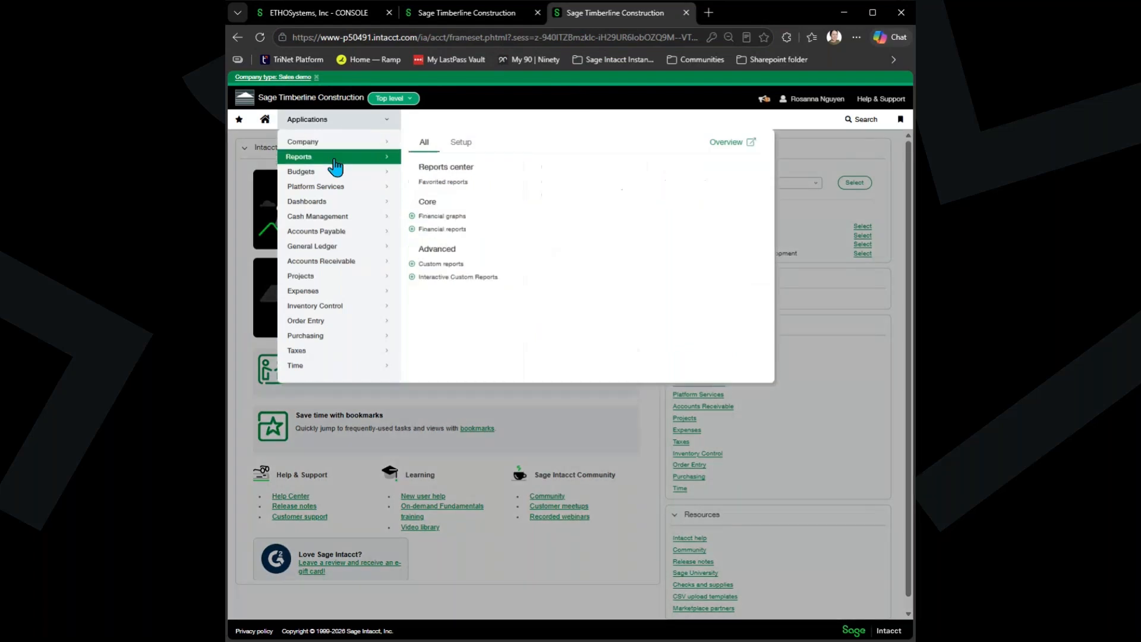
click(450, 278)
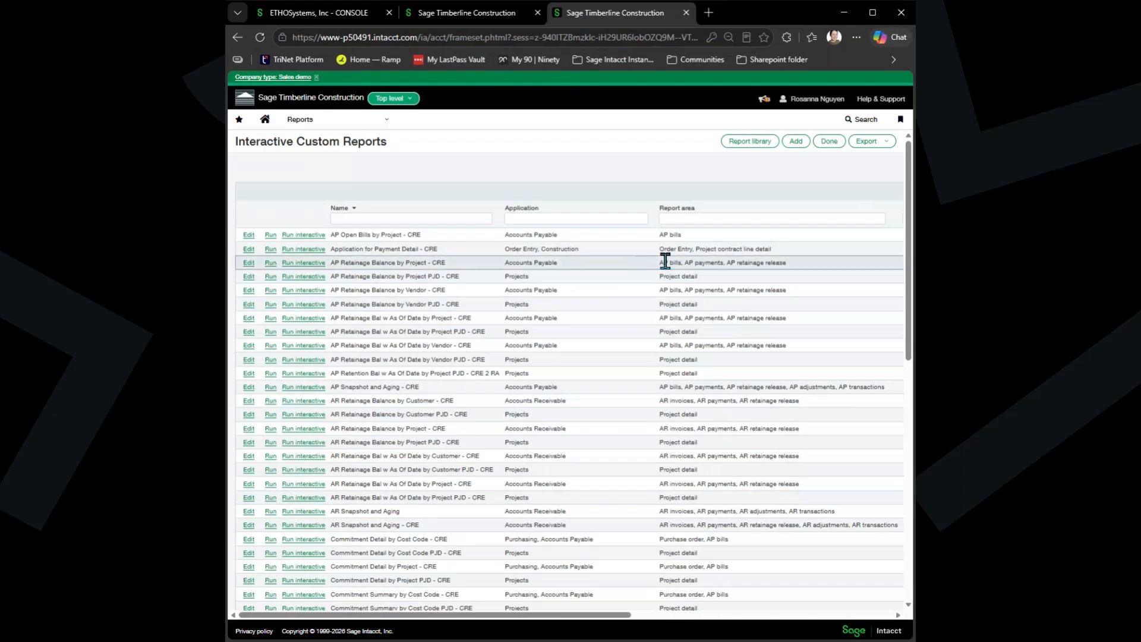
Open the advanced settings of the AP Open Bills by Project - CRE report.
scroll(665, 261, right, 2)
scroll(665, 262, right, 4)
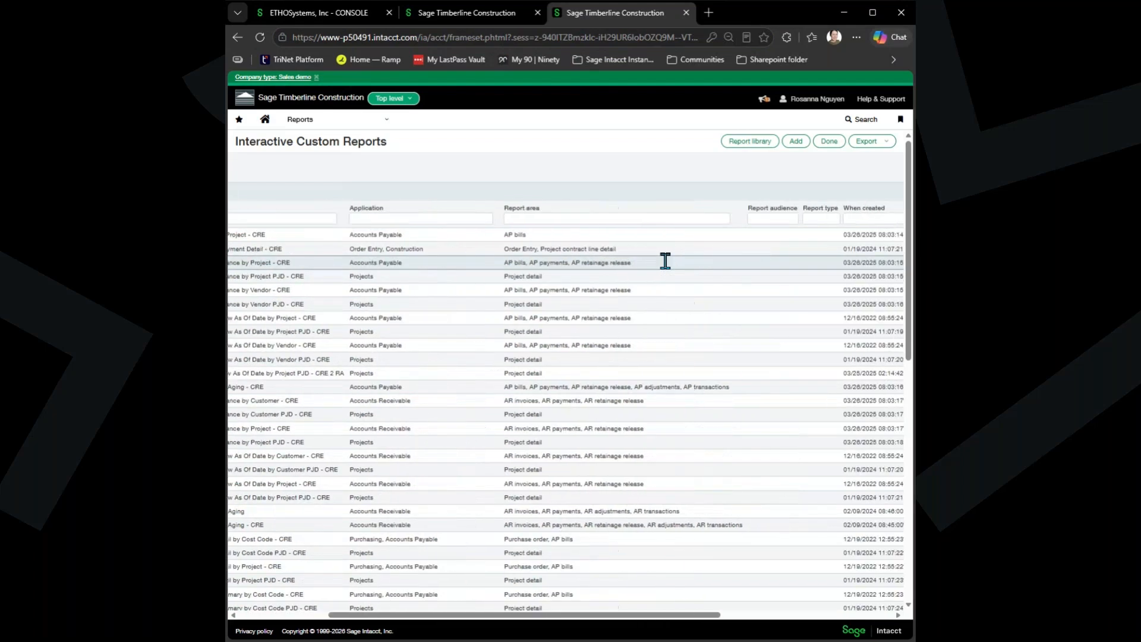
scroll(665, 261, right, 4)
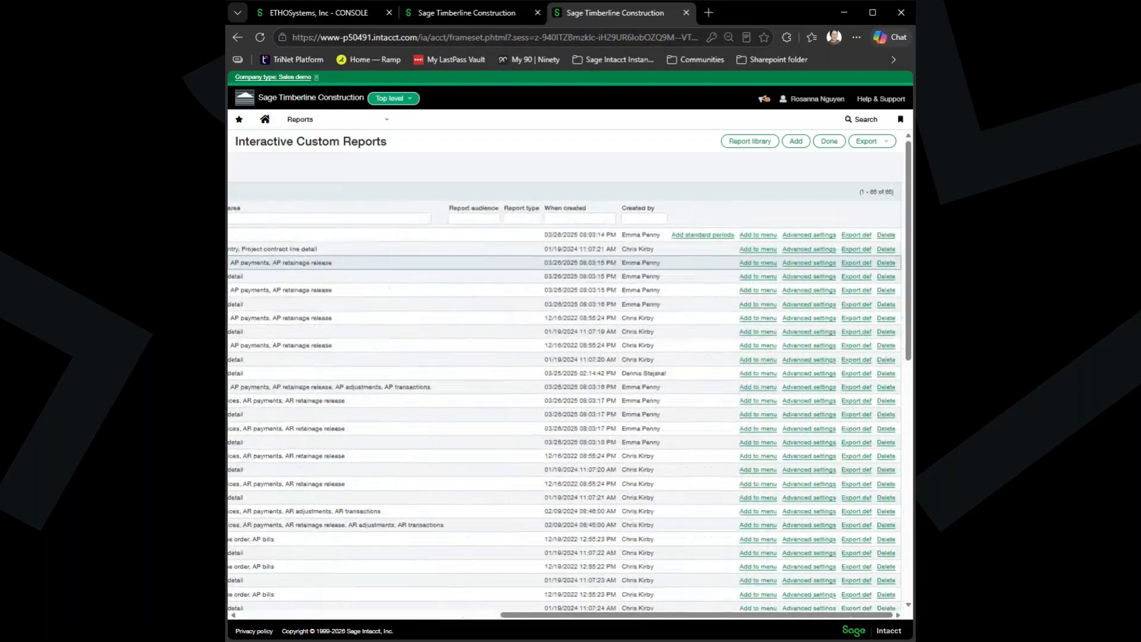
click(819, 236)
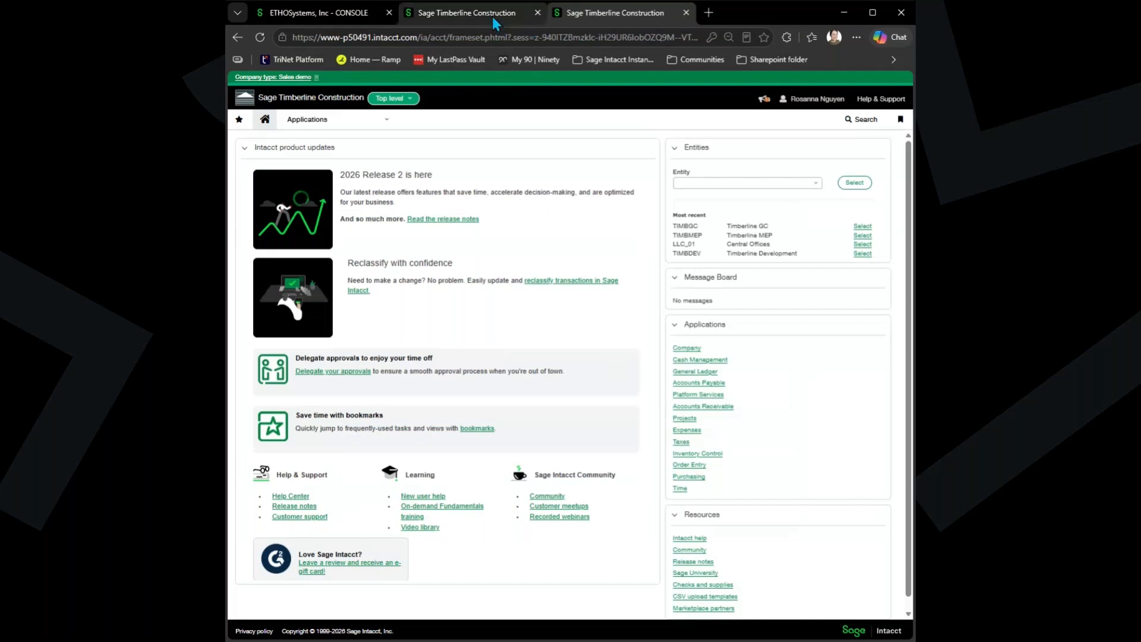
Revisit the Balance Sheet - Condensed report permissions, then reopen the first Employee-type user's record for editing.
click(464, 12)
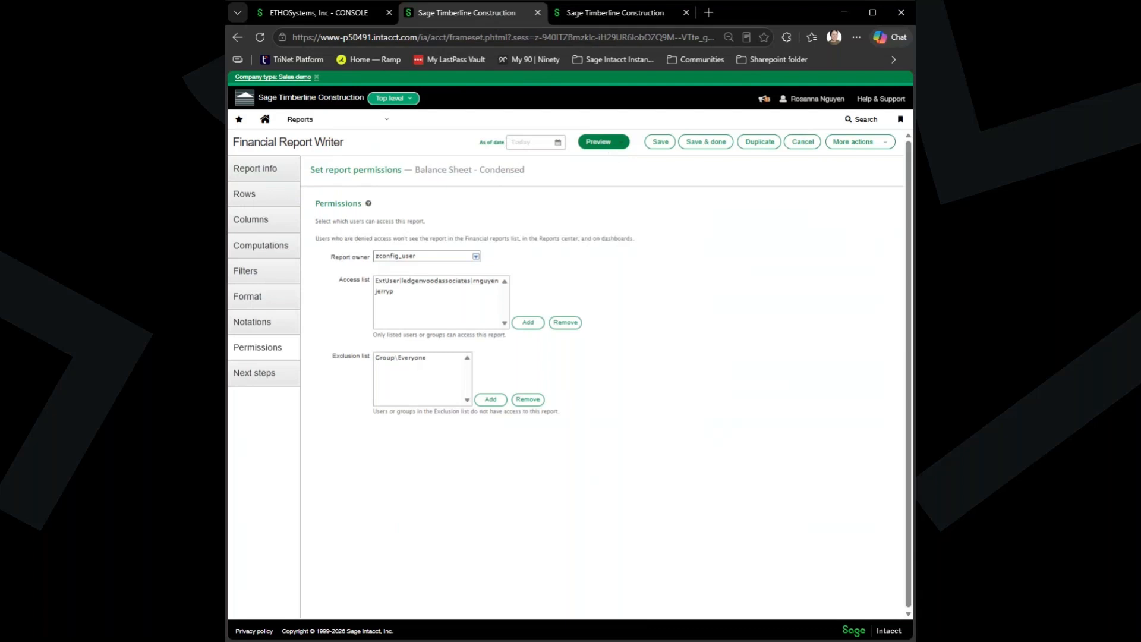
click(611, 12)
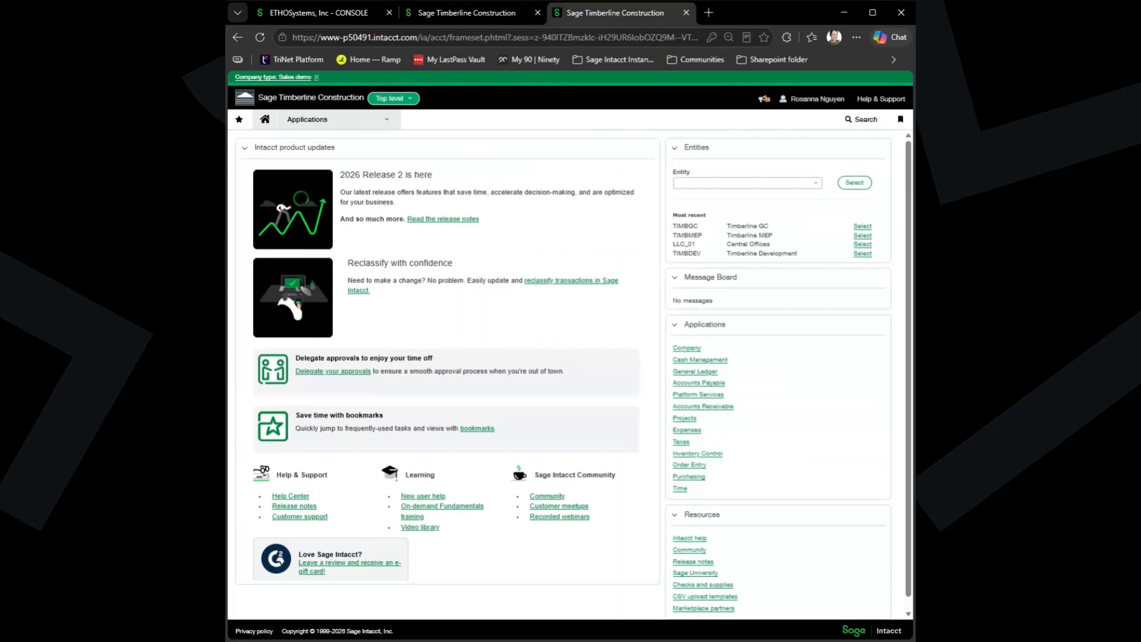
click(333, 119)
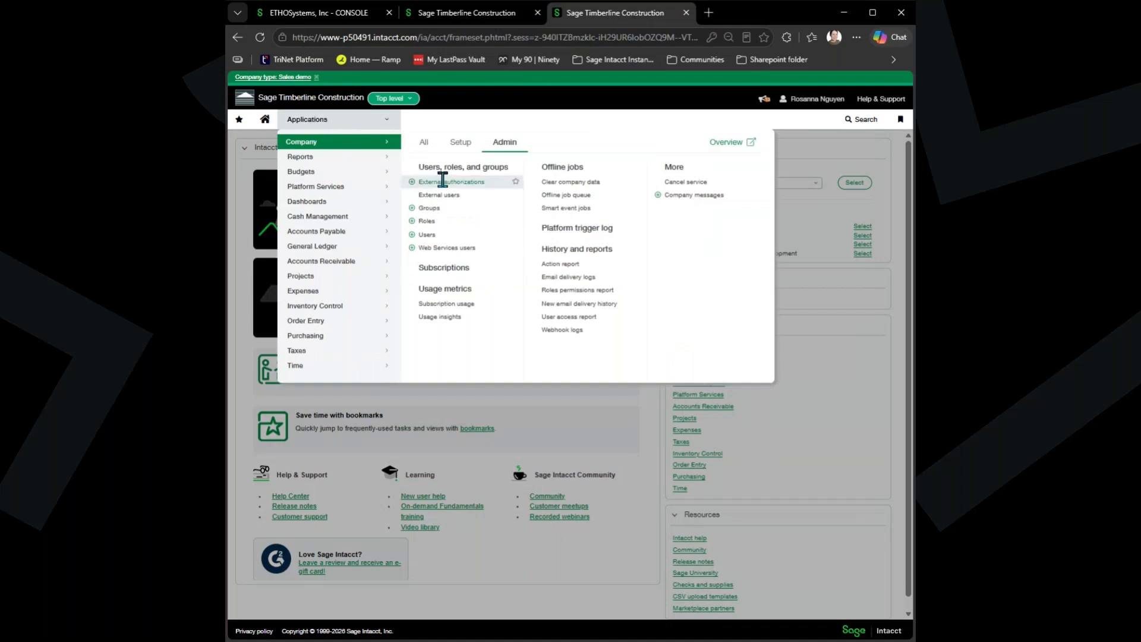
click(427, 234)
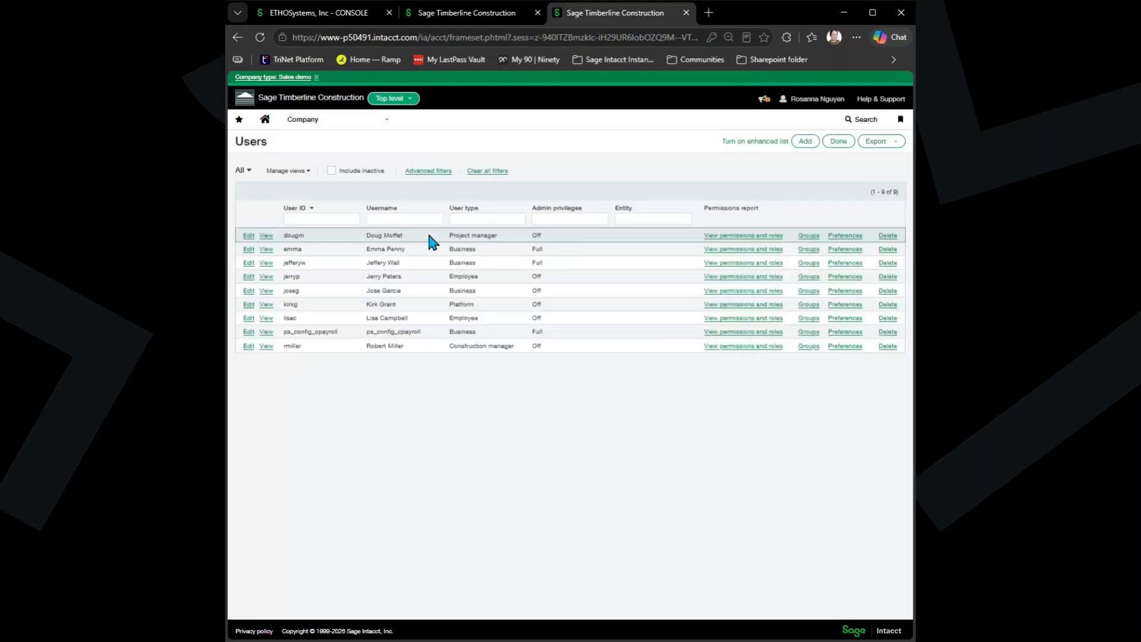
click(247, 279)
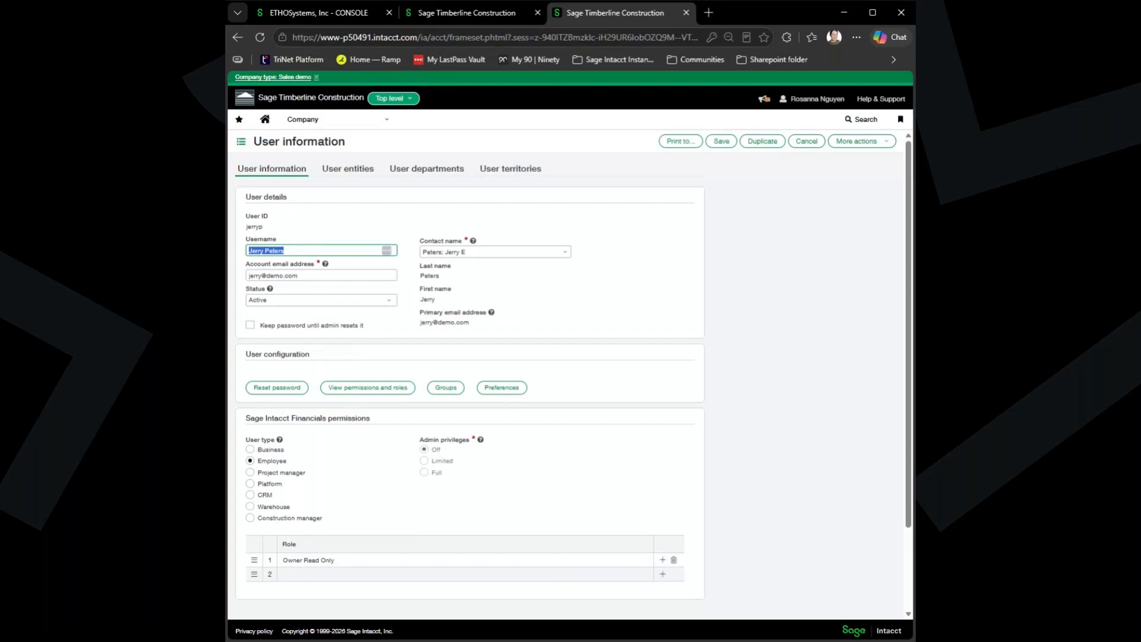
Open the user's permissions report full size and view the application subscriptions of the Owner Read Only role.
click(367, 388)
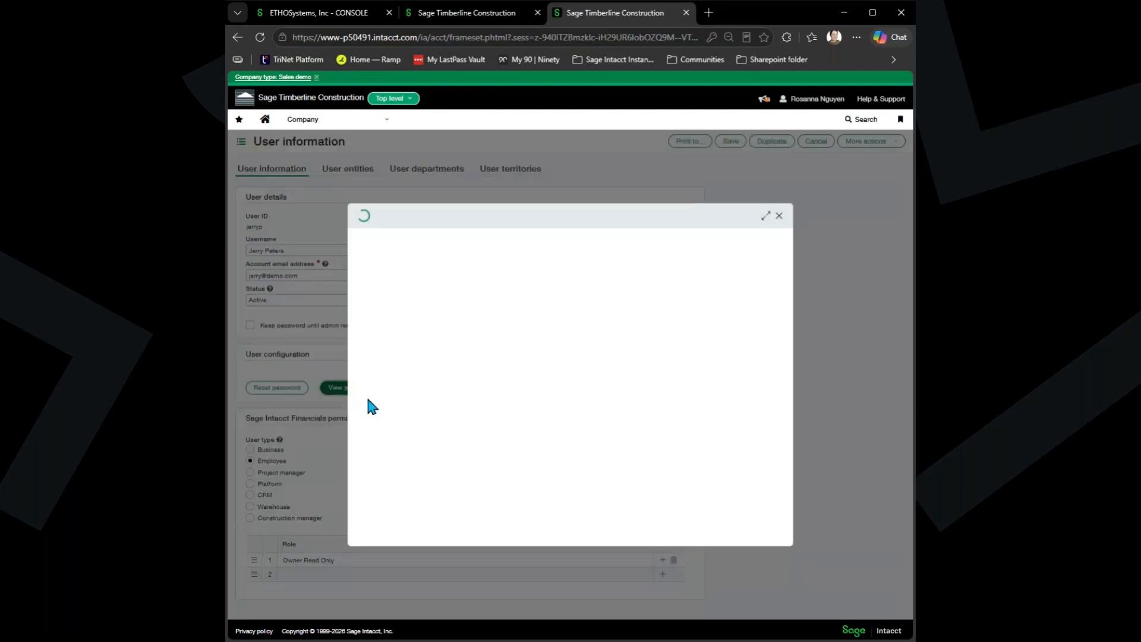
click(765, 219)
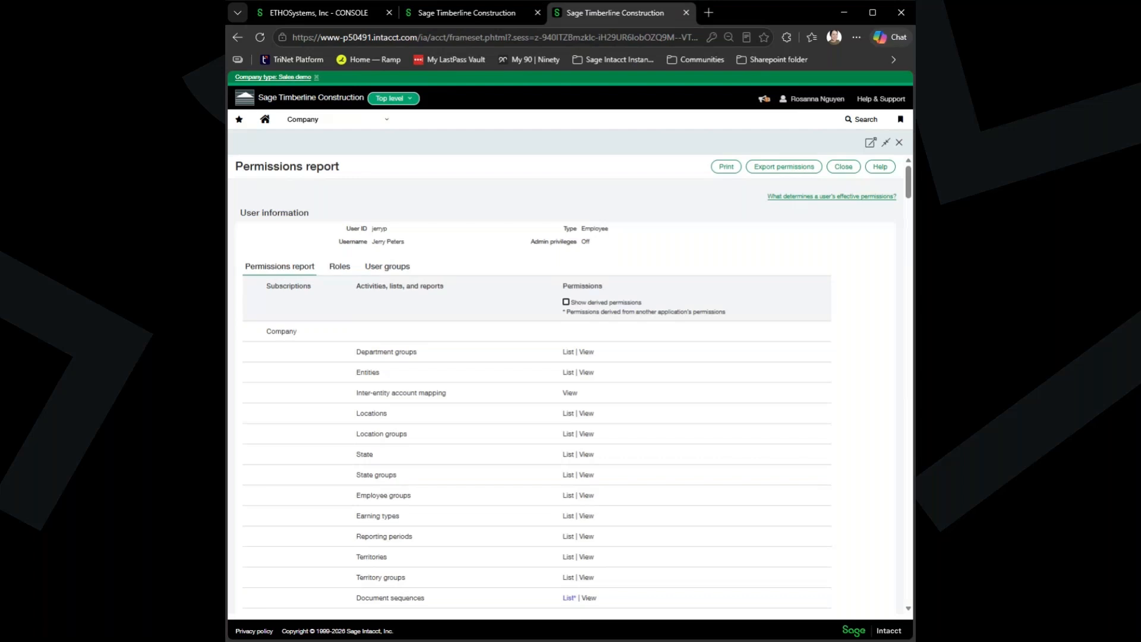
click(340, 272)
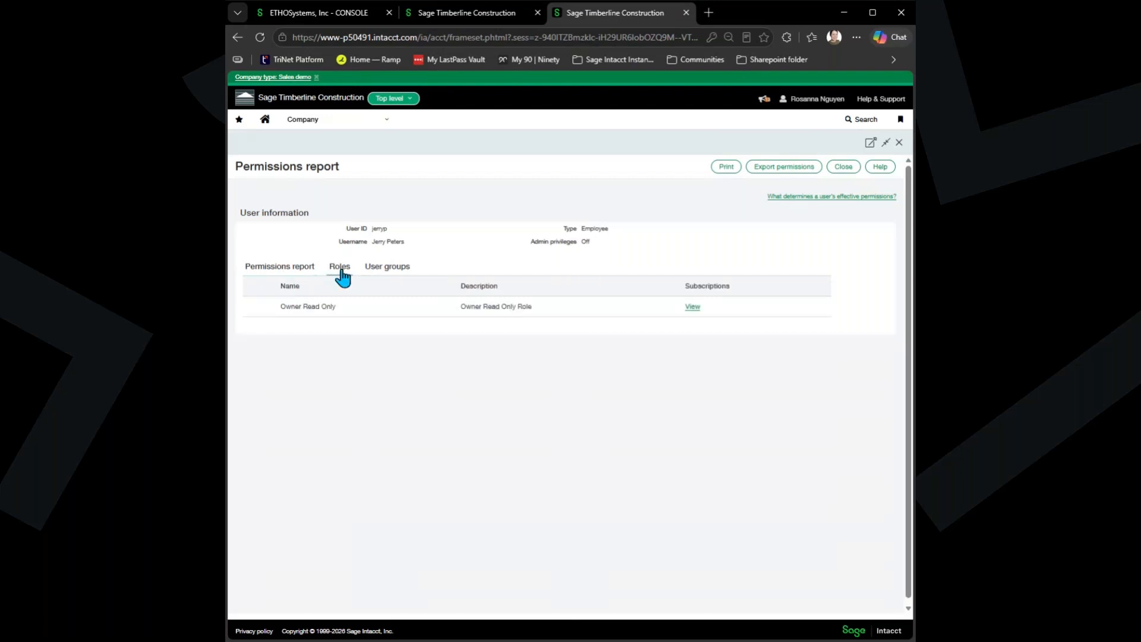
click(692, 306)
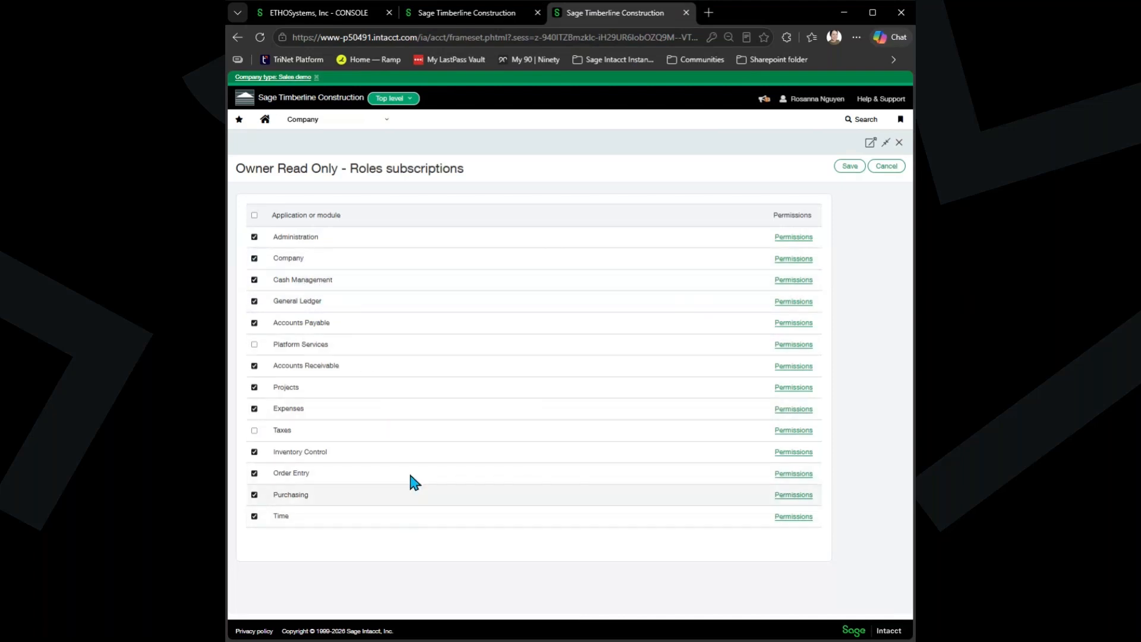
Examine the Owner Read Only role's Company permissions, then return to the user's record without saving.
click(791, 260)
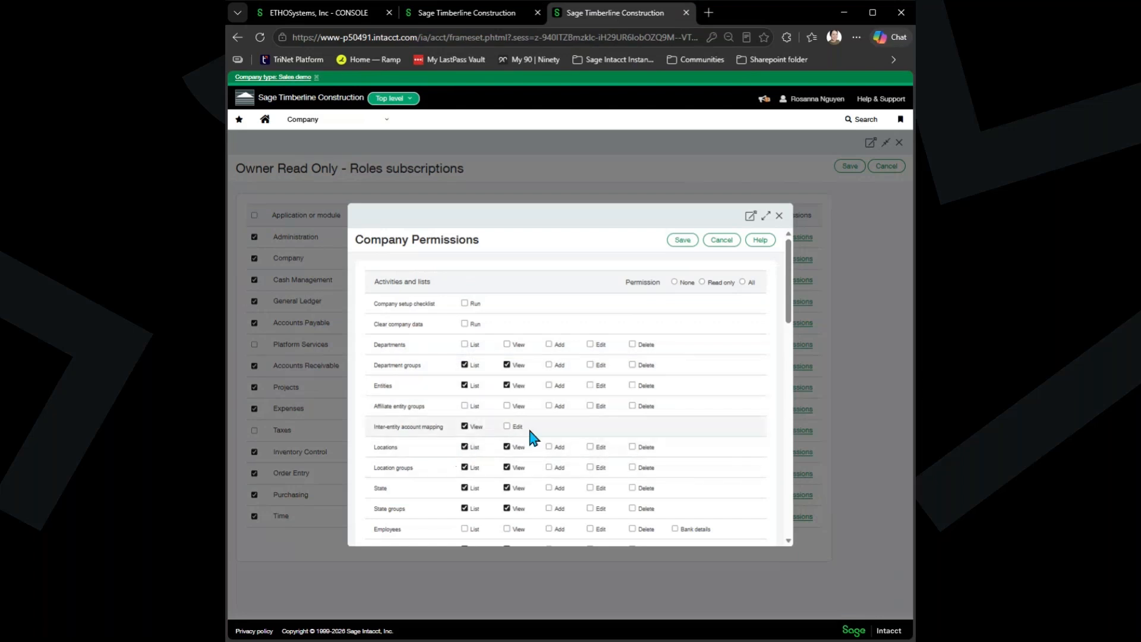
scroll(557, 432, down, 2)
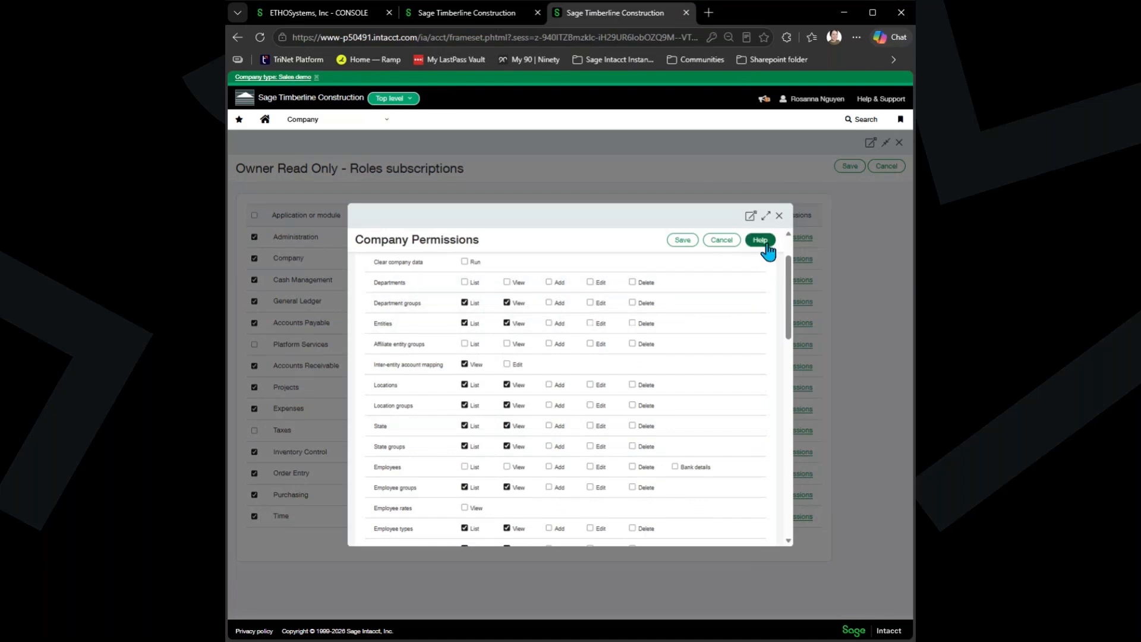
click(779, 216)
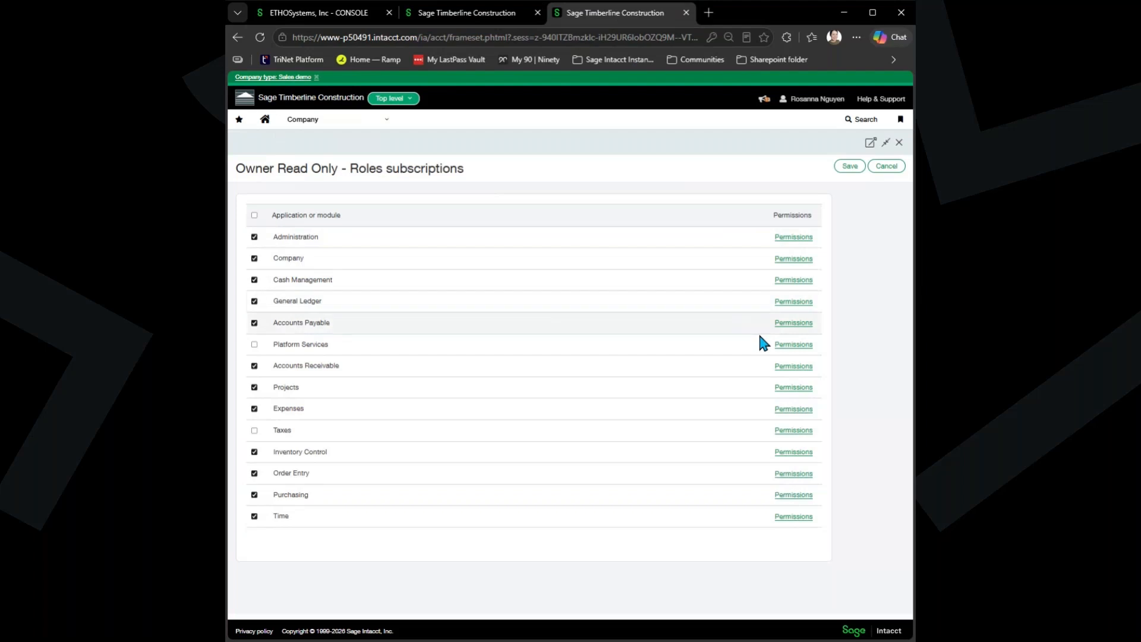
click(898, 143)
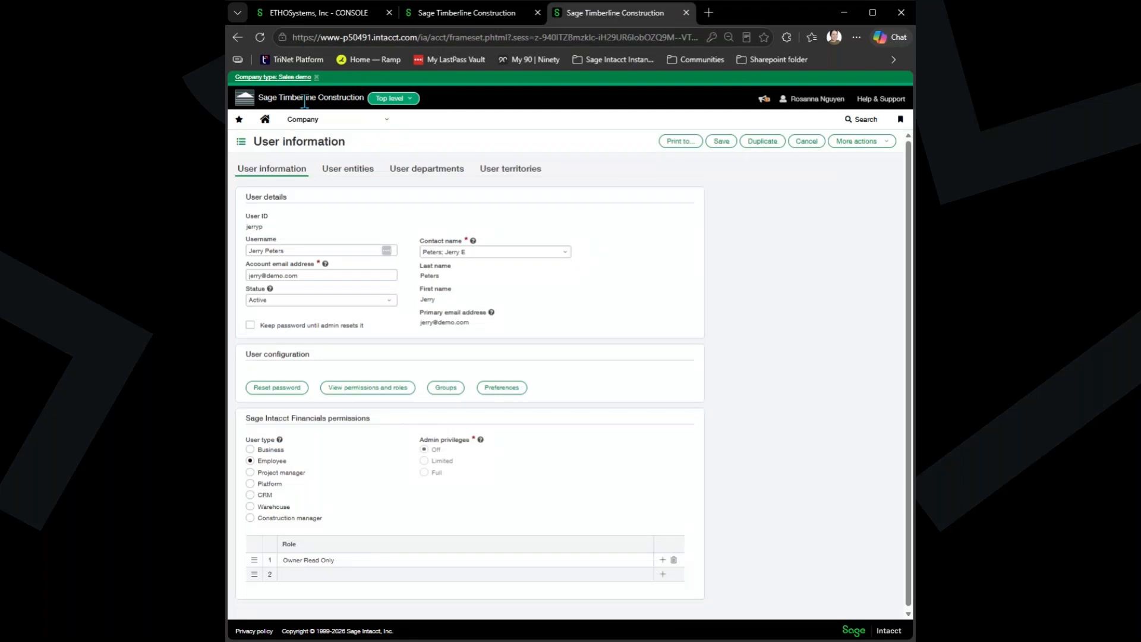
Bring up the Accounts Payable bill 1234-TEST for viewing.
click(466, 13)
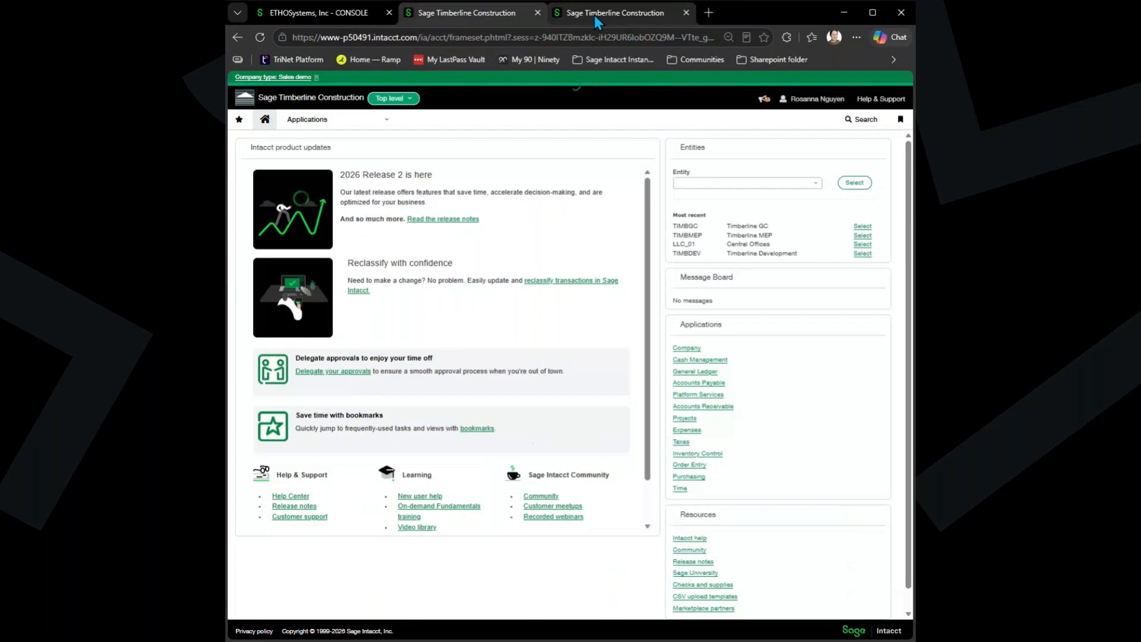
click(594, 16)
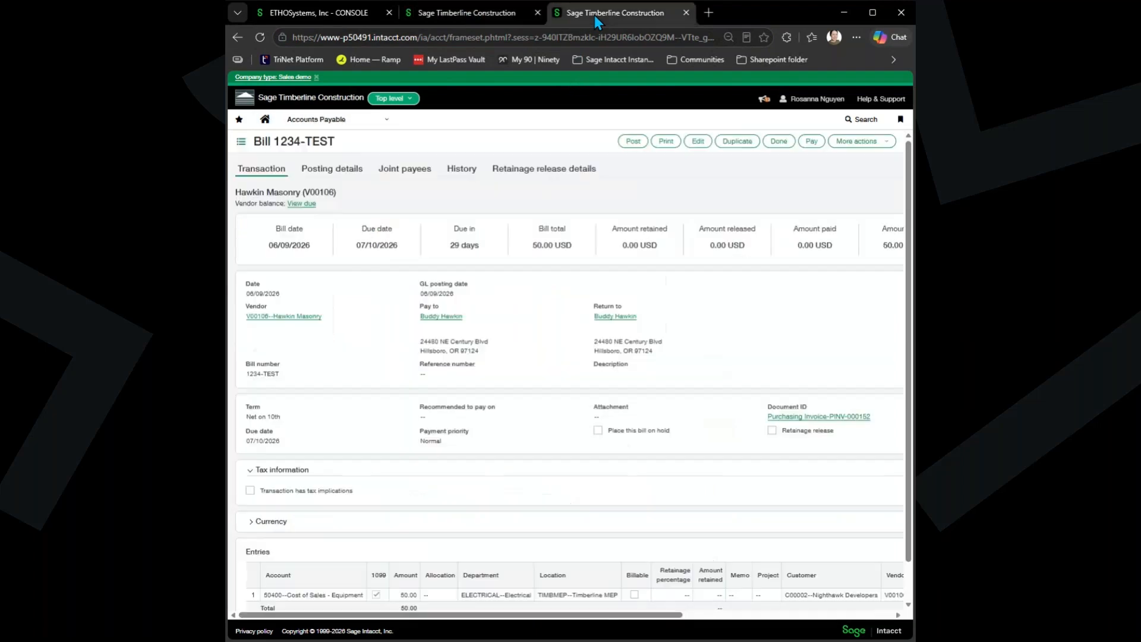